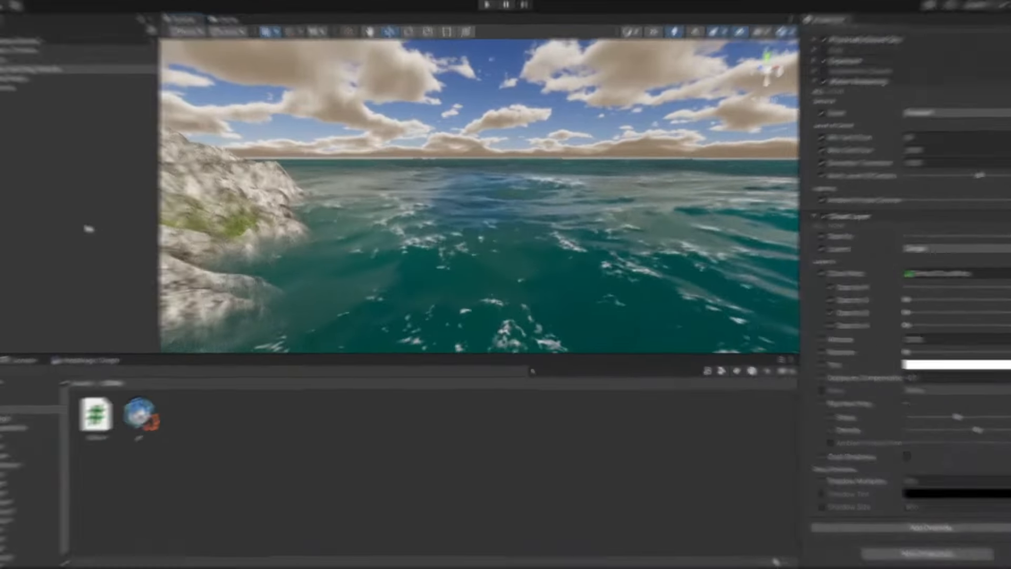
key("shift+space")
right_click_drag(416, 295, 656, 295)
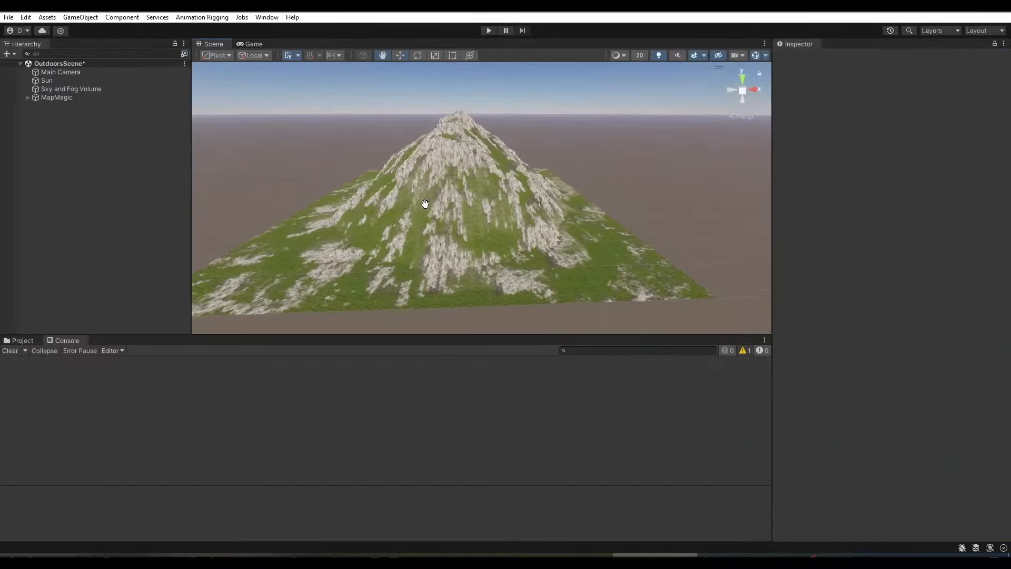
middle_click_drag(424, 203, 435, 208)
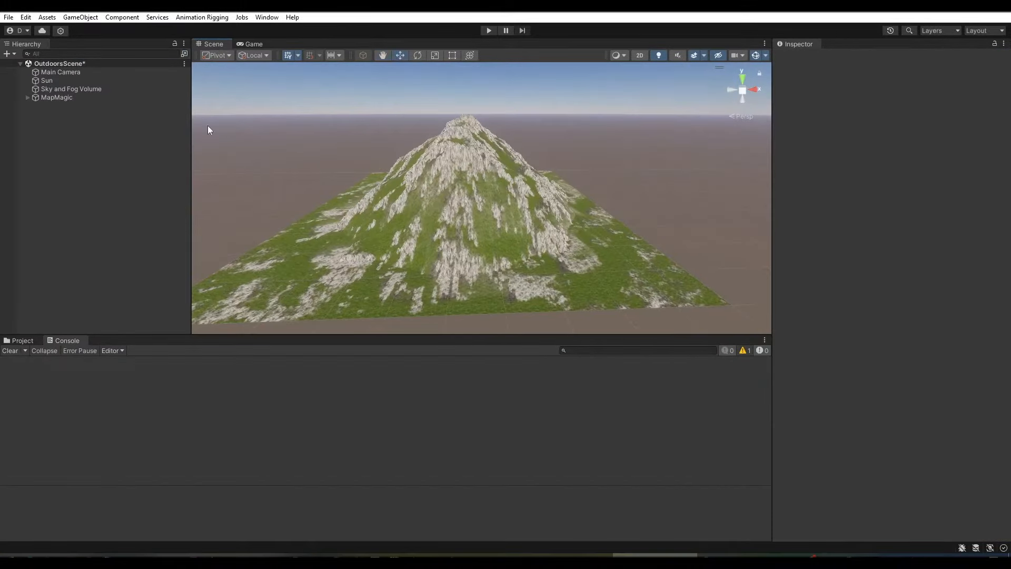
Open the project settings and examine the HDRP Global Settings, including the camera's default Lighting frame settings
left_click(25, 18)
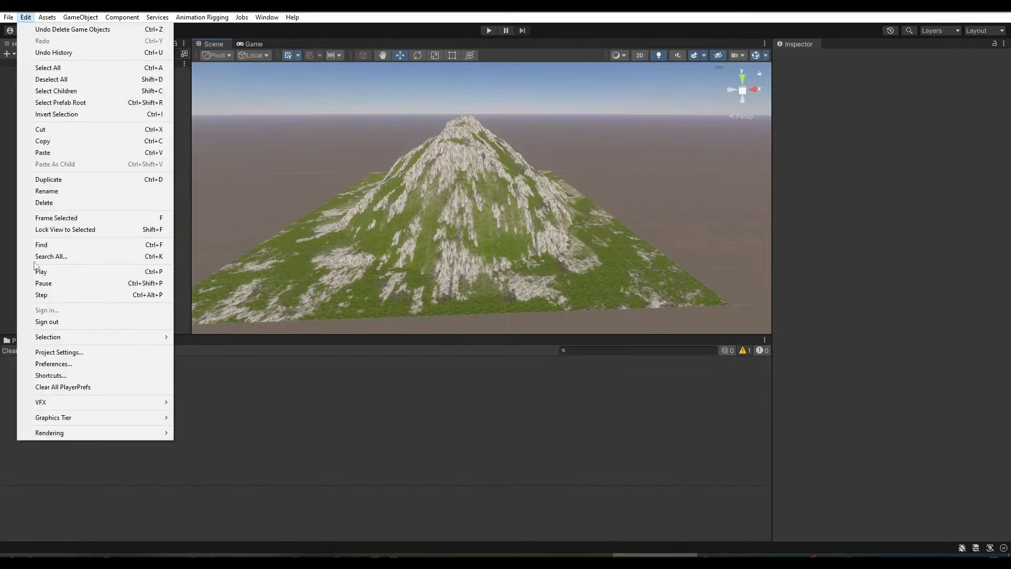
left_click(60, 352)
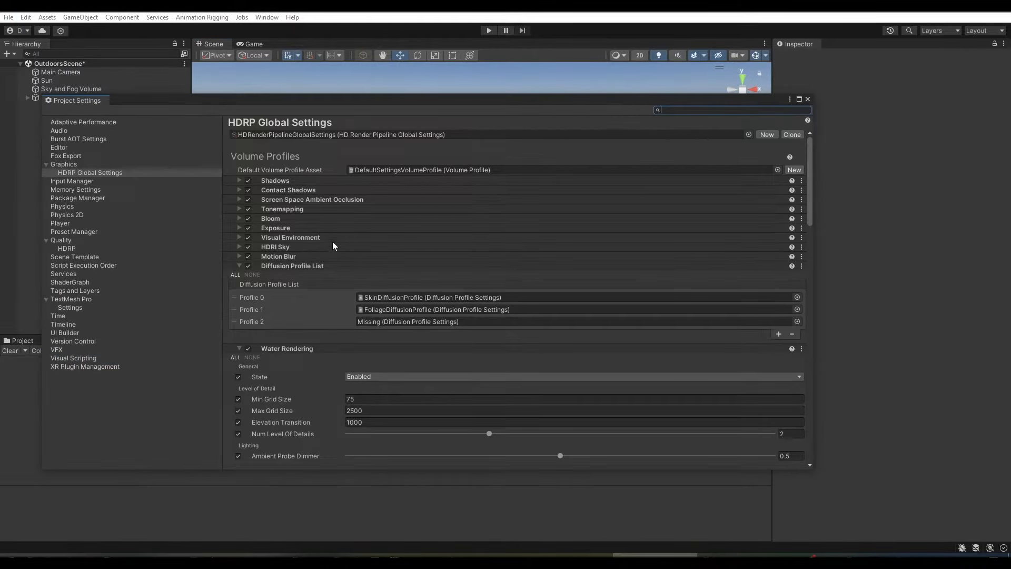
scroll(308, 217, "down", 5)
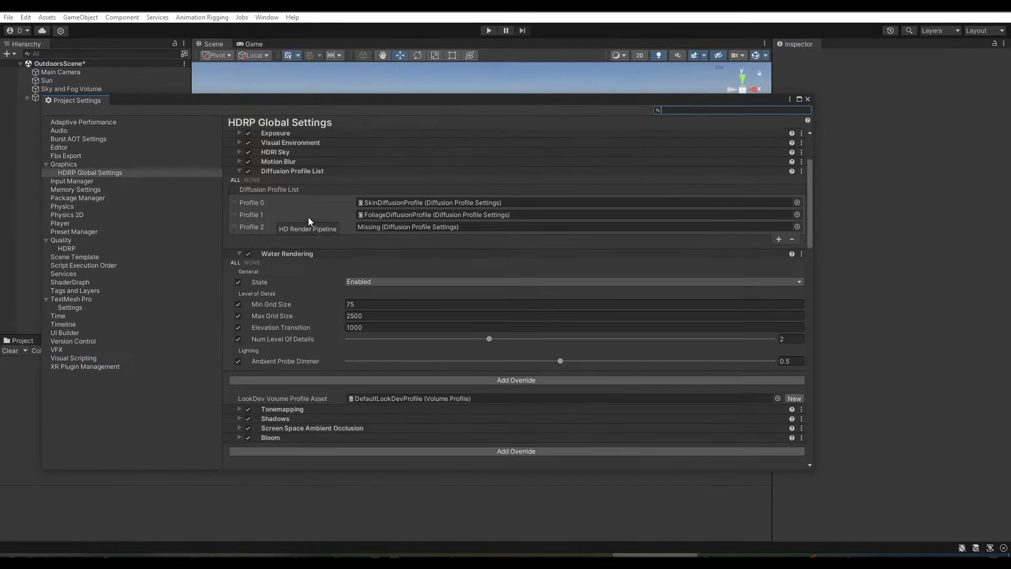
scroll(308, 217, "down", 4)
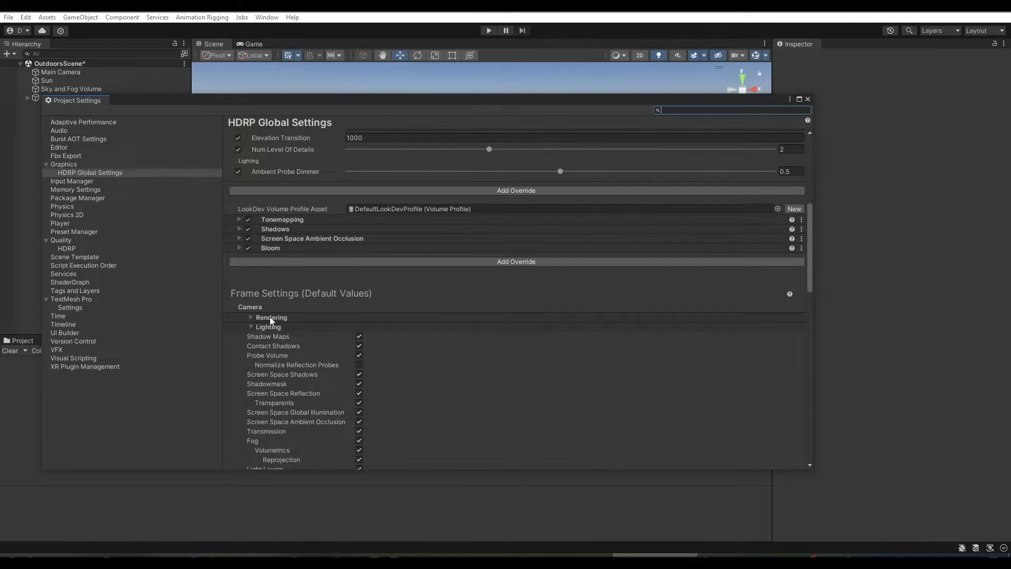
scroll(318, 330, "down", 1)
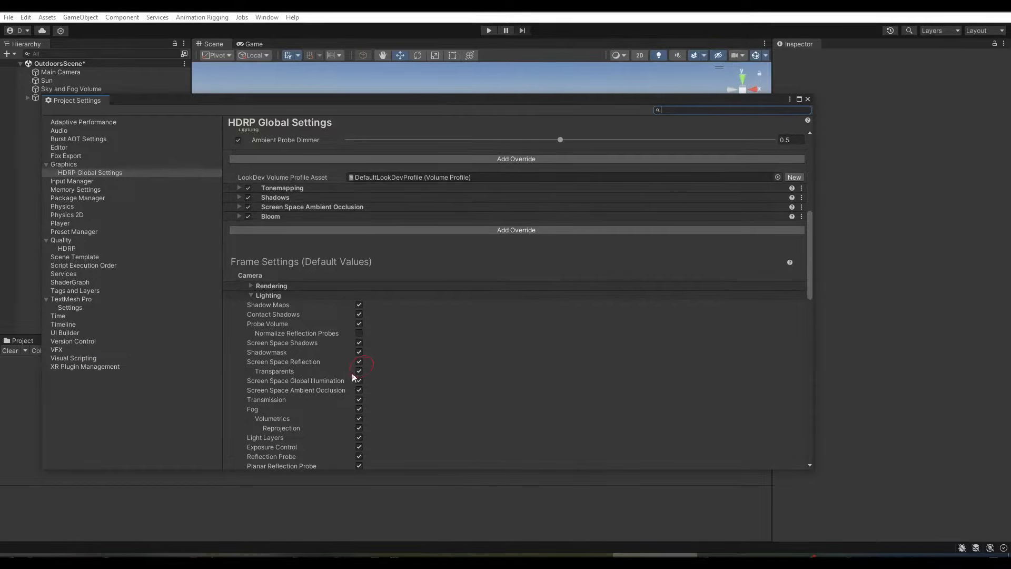
scroll(353, 374, "down", 6)
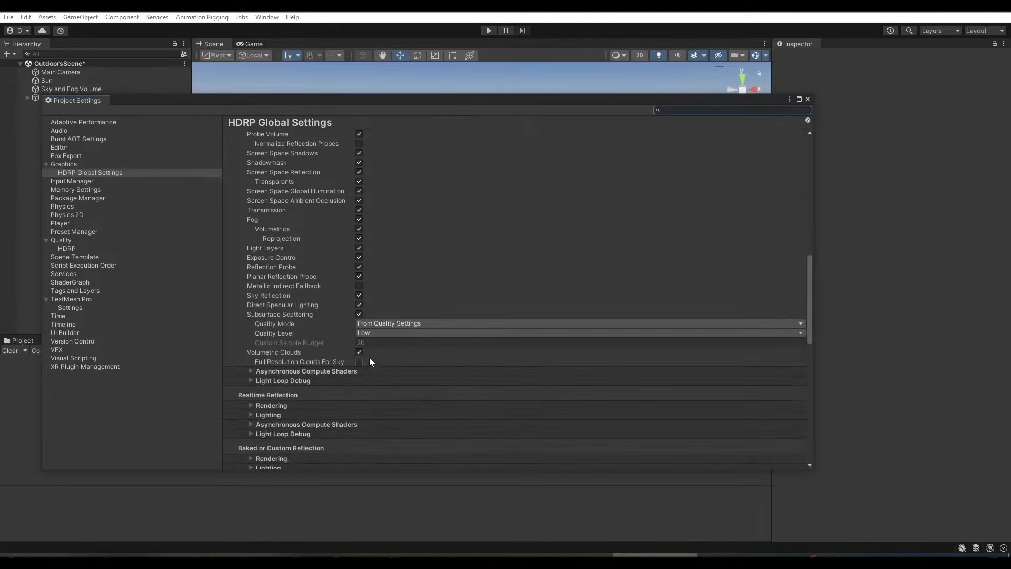
scroll(398, 324, "up", 15)
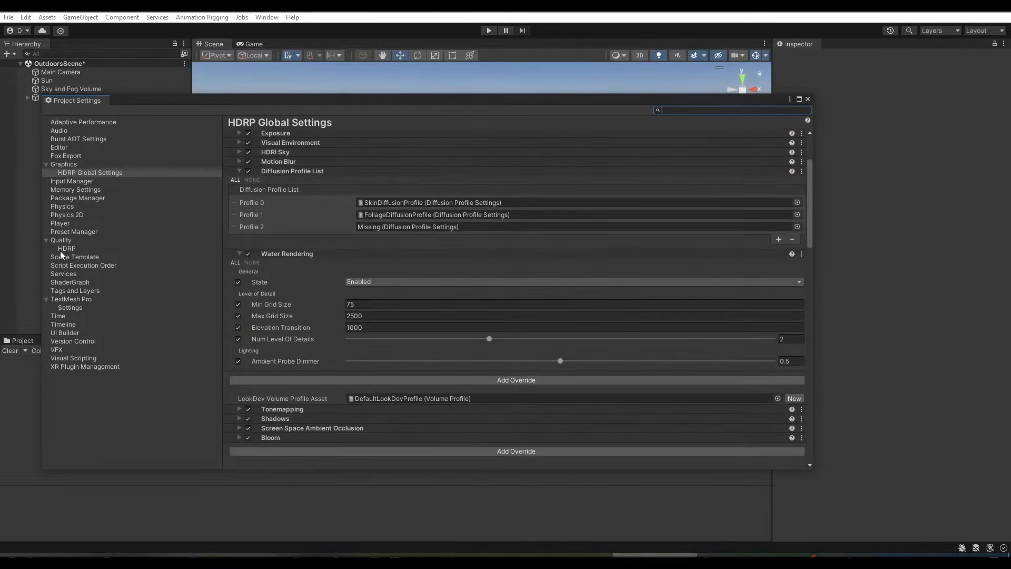
Check the Water settings and their simulation resolution in the HDRP quality settings, and close the project settings
left_click(61, 240)
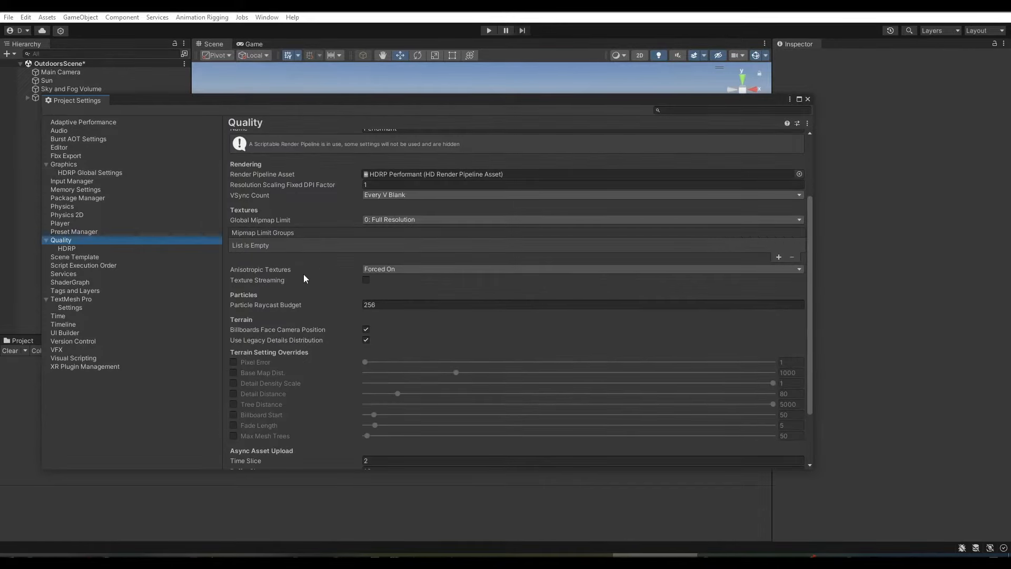
scroll(285, 276, "down", 3)
left_click(68, 248)
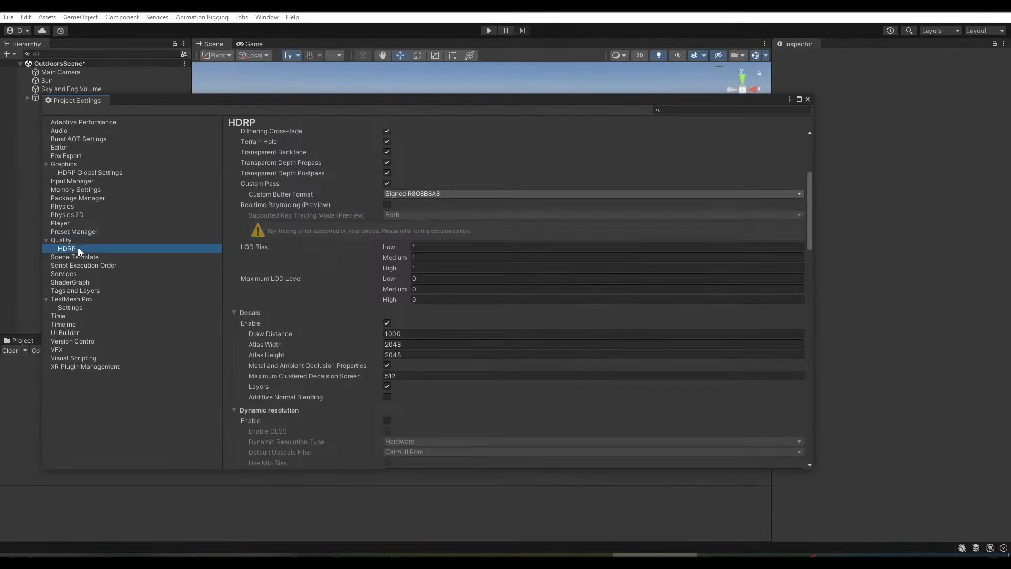
scroll(325, 258, "down", 4)
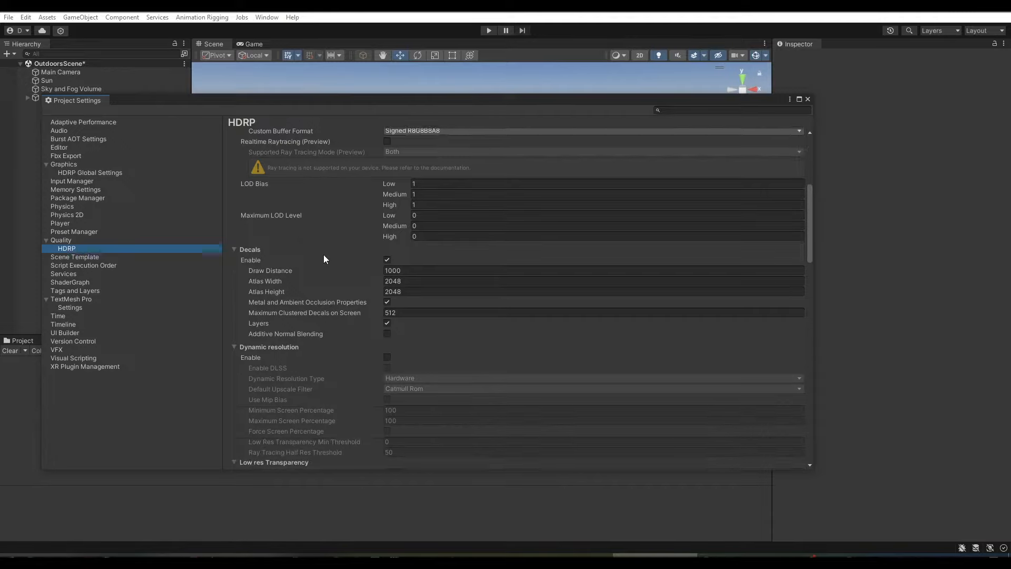
scroll(323, 258, "down", 6)
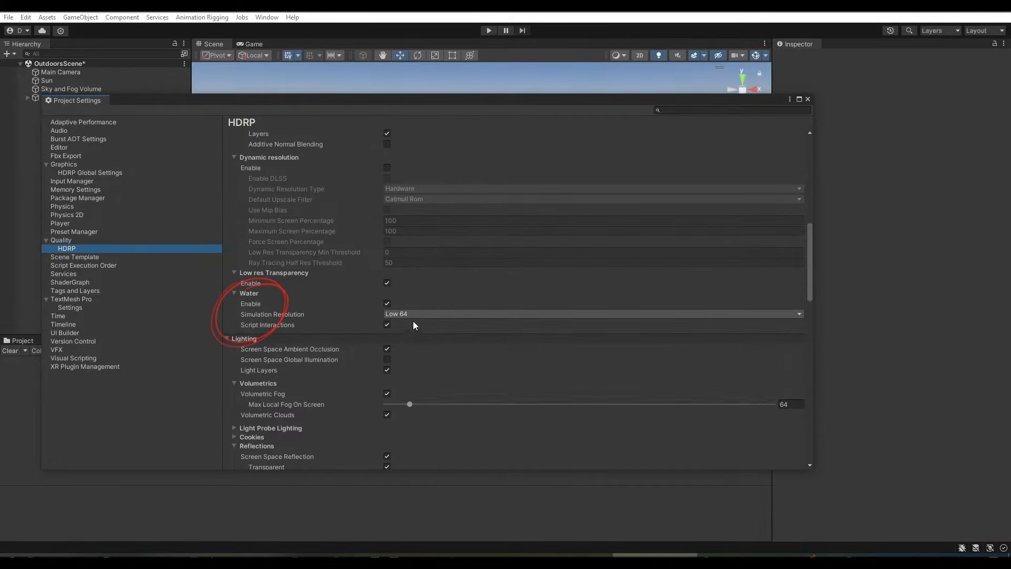
left_click(432, 315)
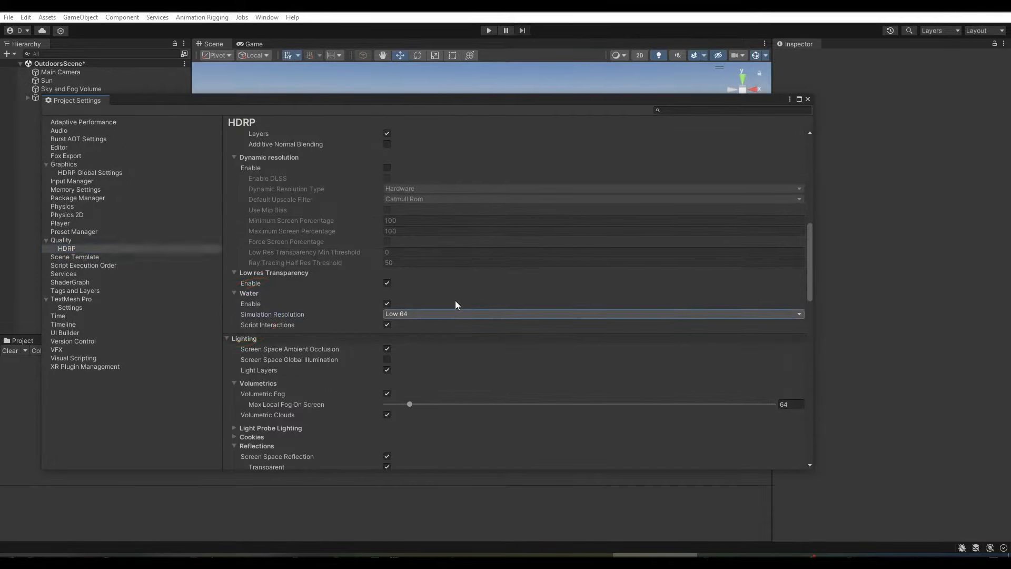
left_click(807, 99)
Check the Water Rendering override on the Sky and Fog Volume and add an Ocean, Sea or Lake water surface to the scene
left_click(65, 88)
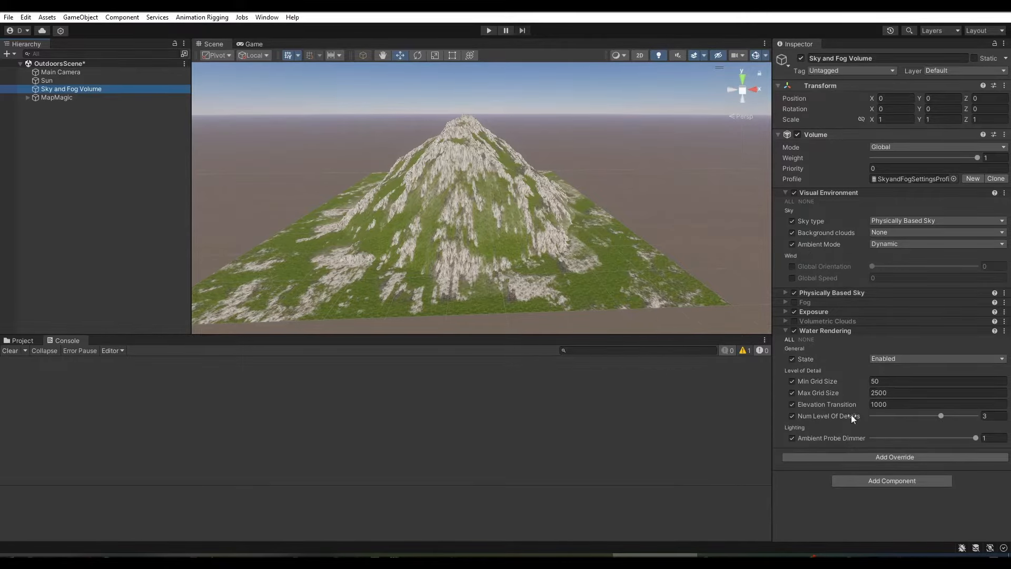
left_click_drag(454, 93, 432, 99, "alt")
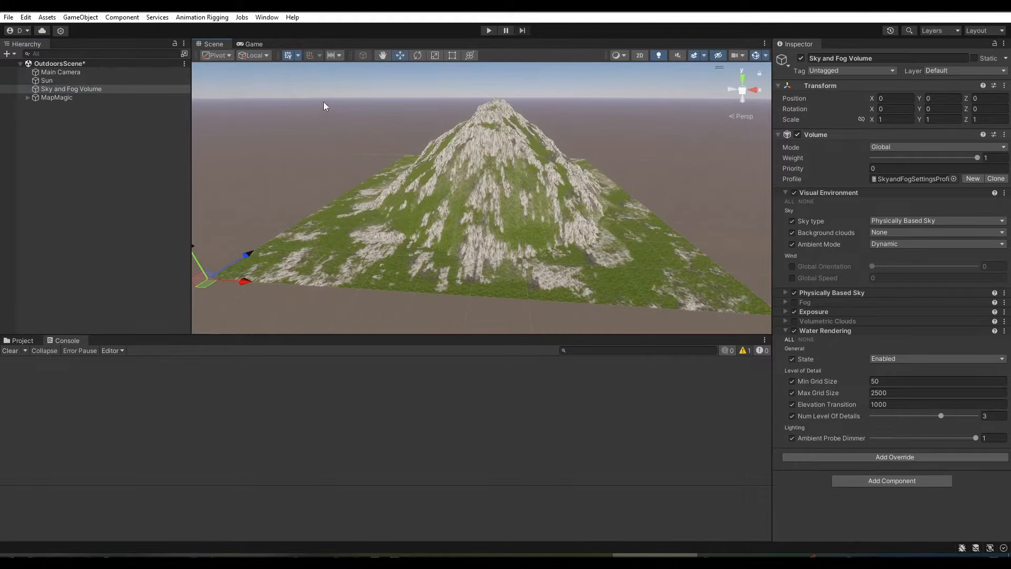
right_click(56, 121)
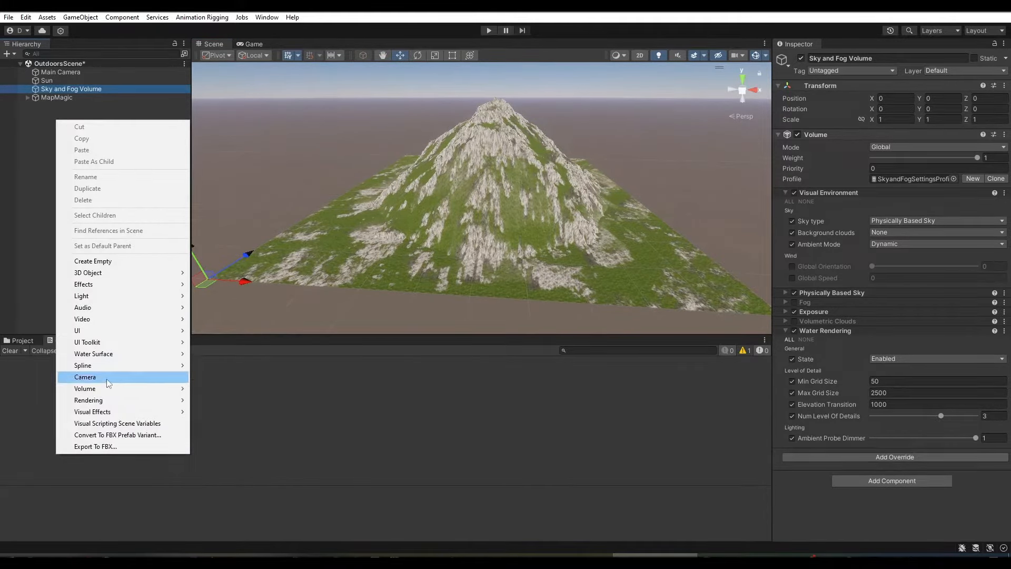
mouse_move(105, 357)
left_click(215, 357)
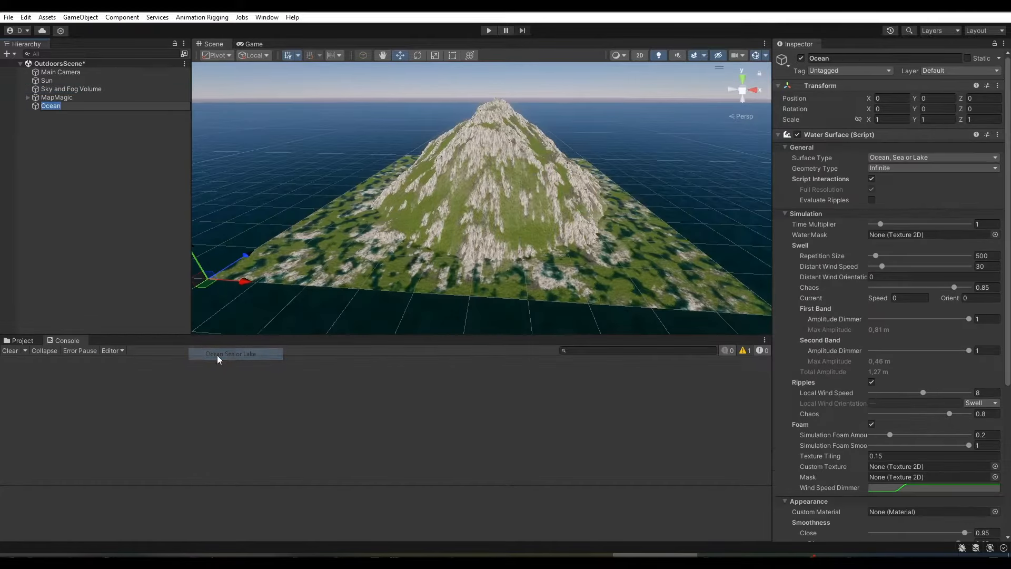
left_click_drag(415, 270, 368, 212, "alt")
Lower Num Level Of Details to 2 in the Sky and Fog Volume's Water Rendering override
left_click(95, 89)
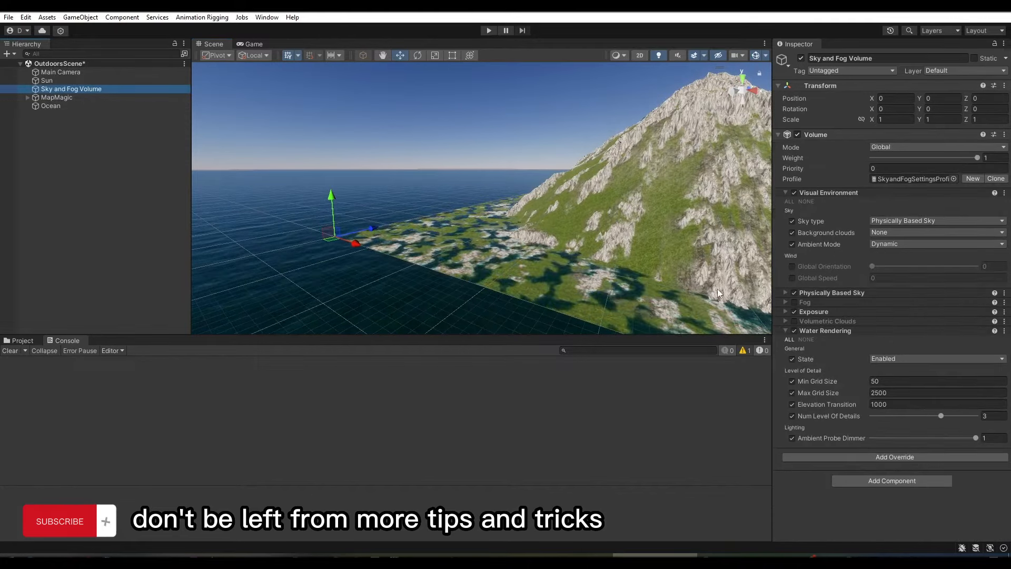
left_click_drag(943, 415, 895, 416)
mouse_move(546, 293)
left_mouse_down("alt")
mouse_move(513, 300)
mouse_move(548, 298)
left_mouse_up("alt")
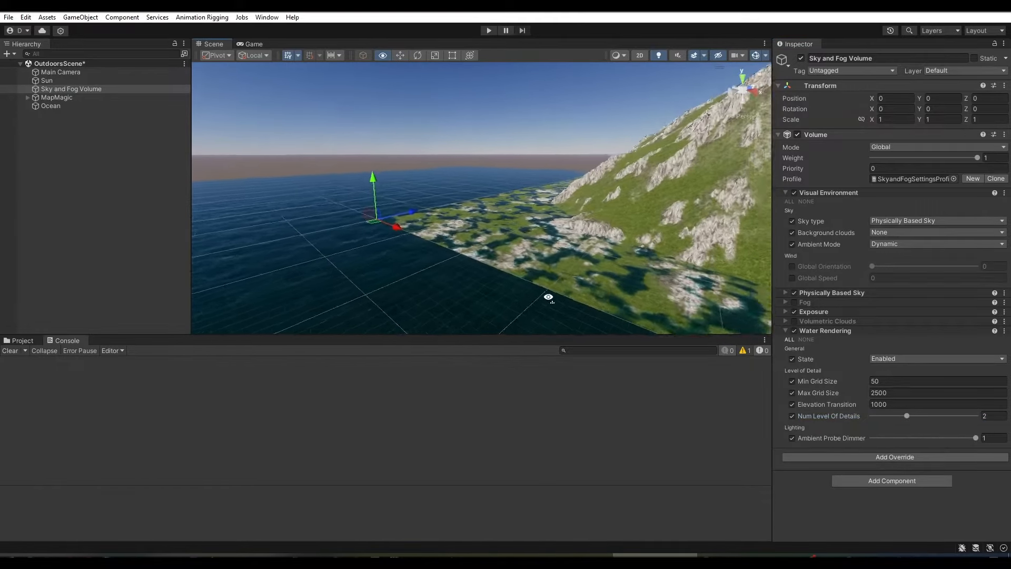
Raise the Sky and Fog Volume to Y 10.7 and the Ocean to Y 12.3 so water covers the terrain's flat base
key("w")
right_click_drag(548, 297, 606, 283)
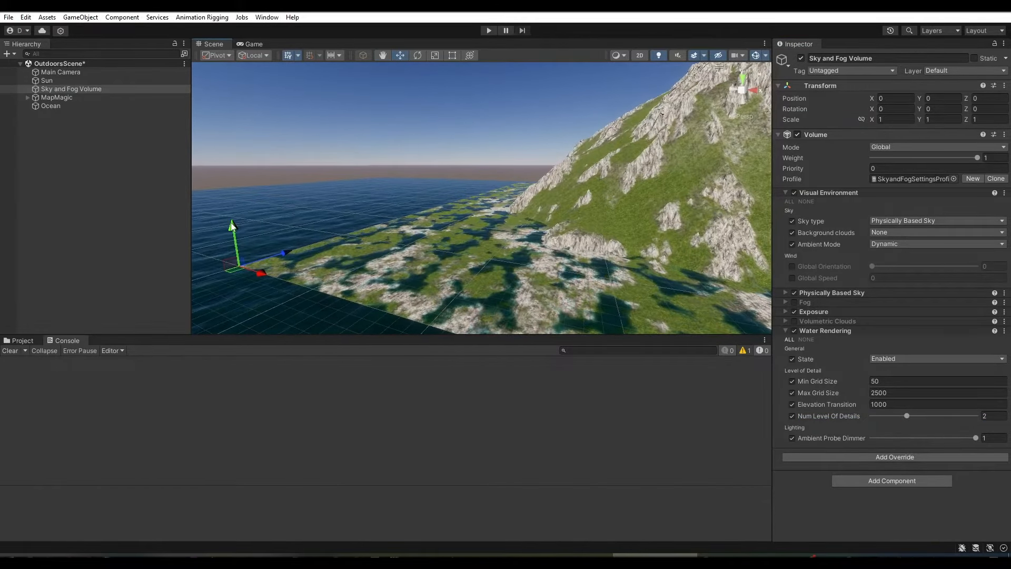
left_click_drag(232, 226, 231, 218)
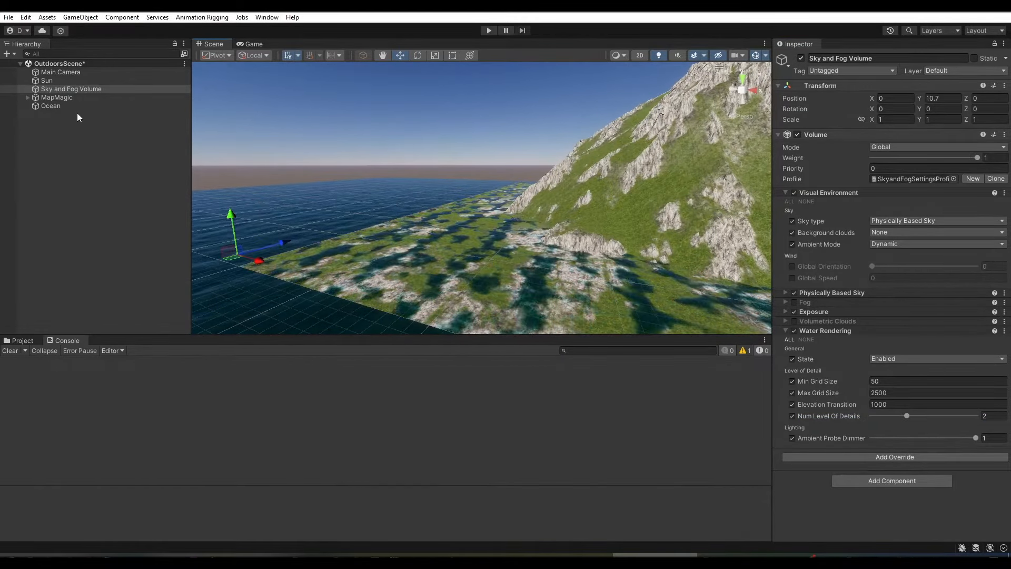
left_click(56, 106)
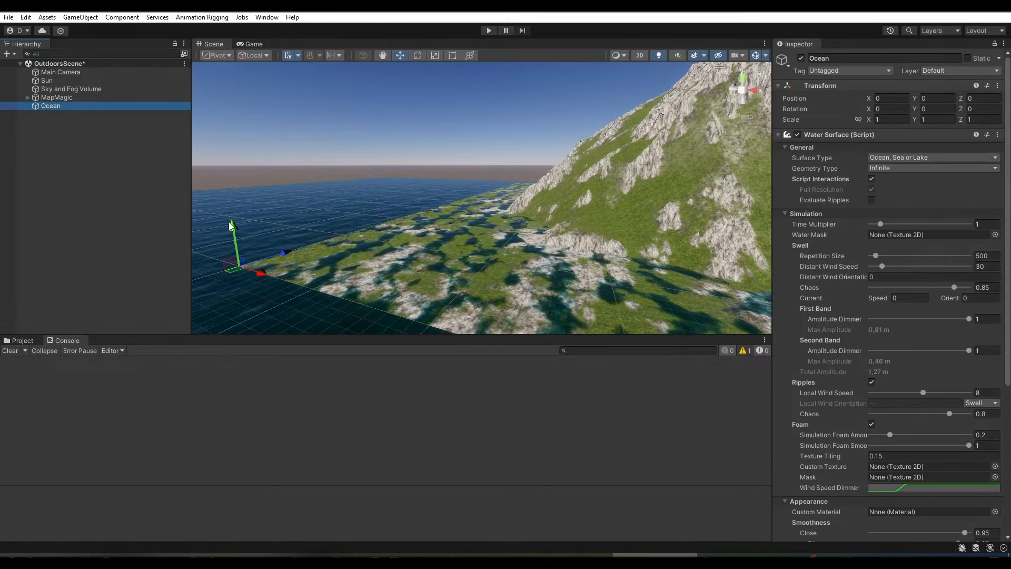
left_click_drag(231, 227, 230, 213)
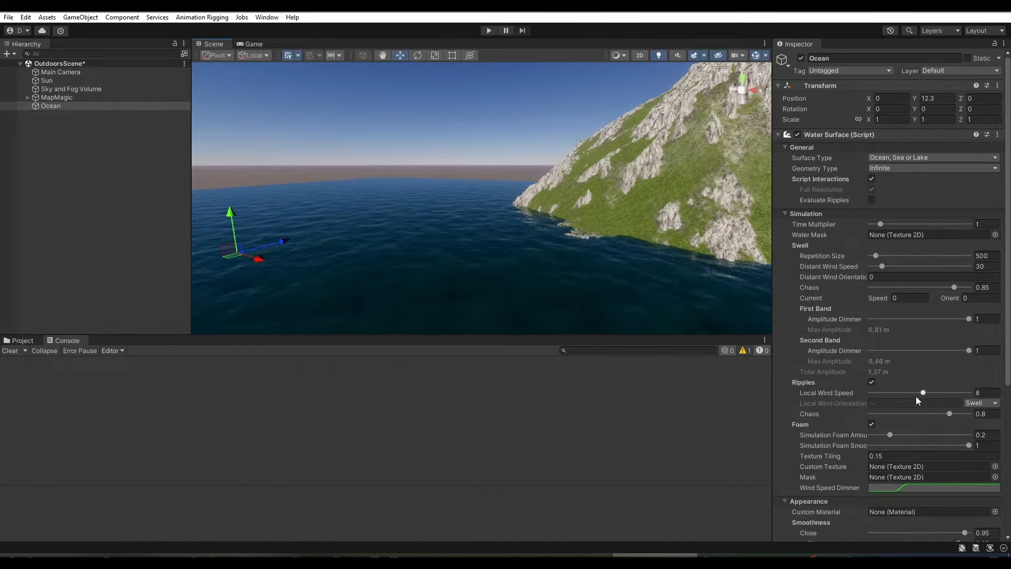
Set Num Level Of Details to 3 in the Sky and Fog Volume's Water Rendering override
left_click(79, 89)
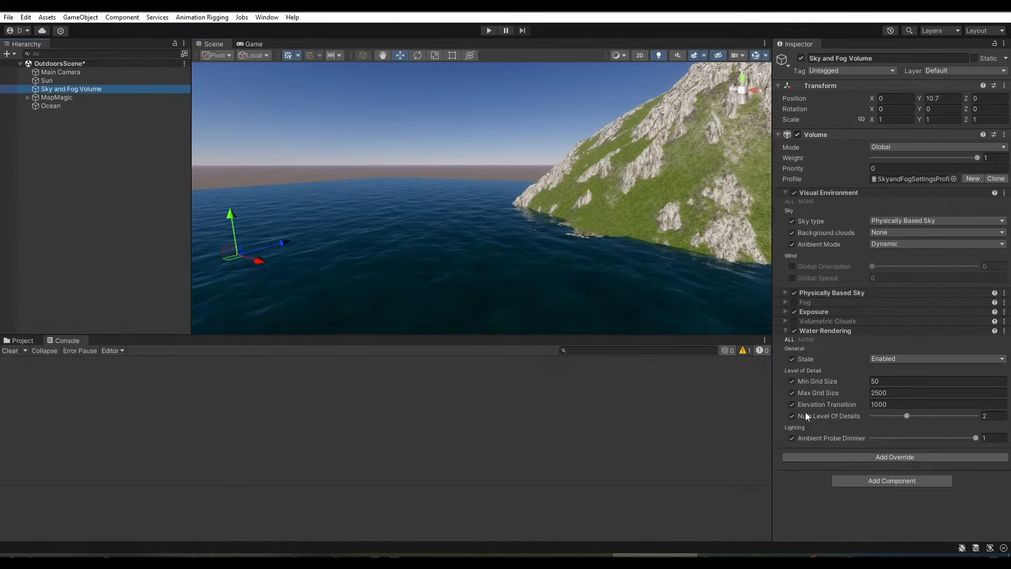
left_click(910, 415)
left_click_drag(919, 415, 927, 416)
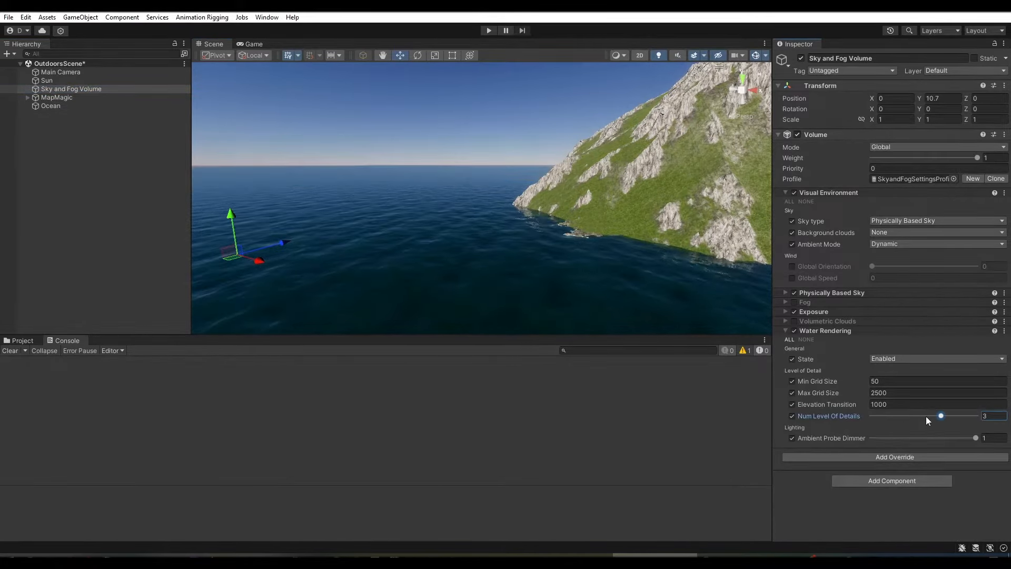
Set the Ocean's swell Repetition Size to 1770 and Distant Wind Speed to 180
right_click_drag(548, 315, 833, 271)
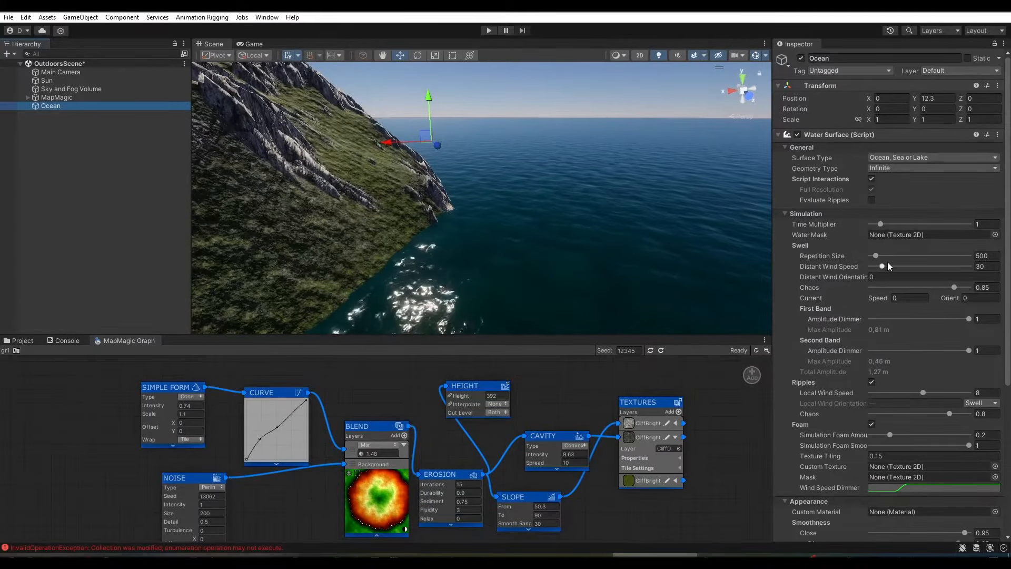
left_click_drag(877, 257, 941, 270)
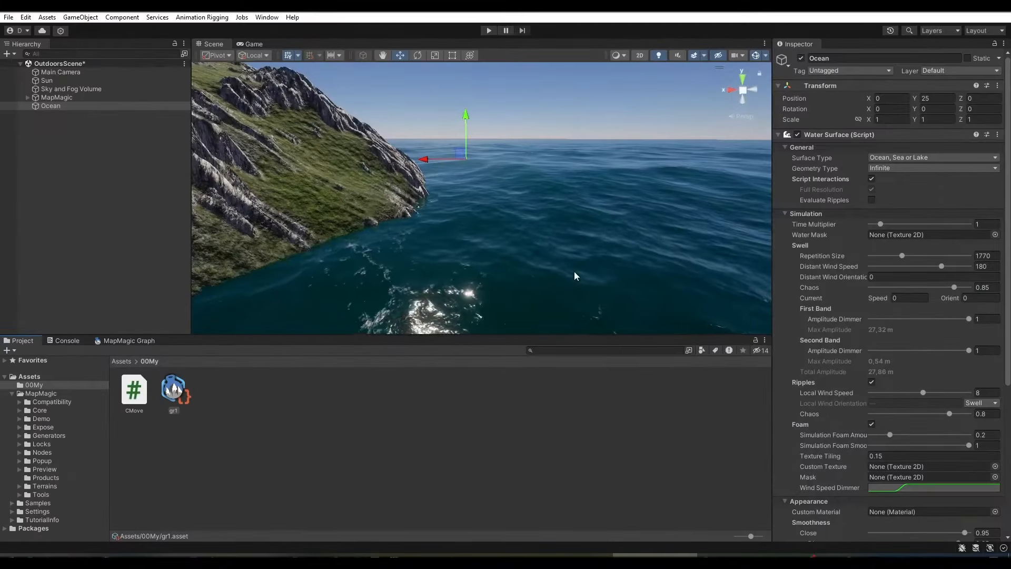
right_click_drag(575, 276, 184, 300)
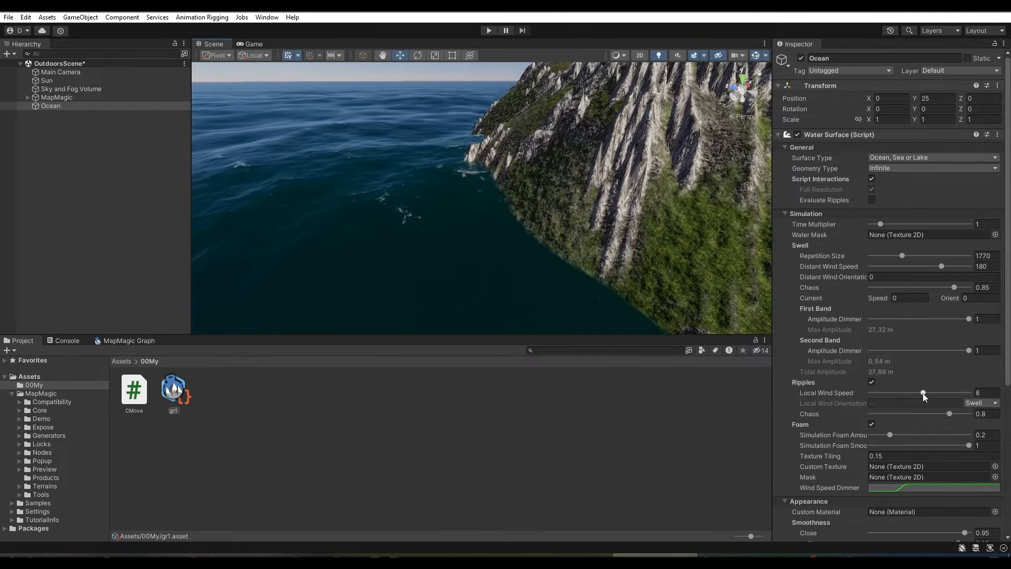
Set the Ocean's ripples Local Wind Speed to 15 and its simulation Time Multiplier to about 4.81
left_click_drag(923, 393, 956, 394)
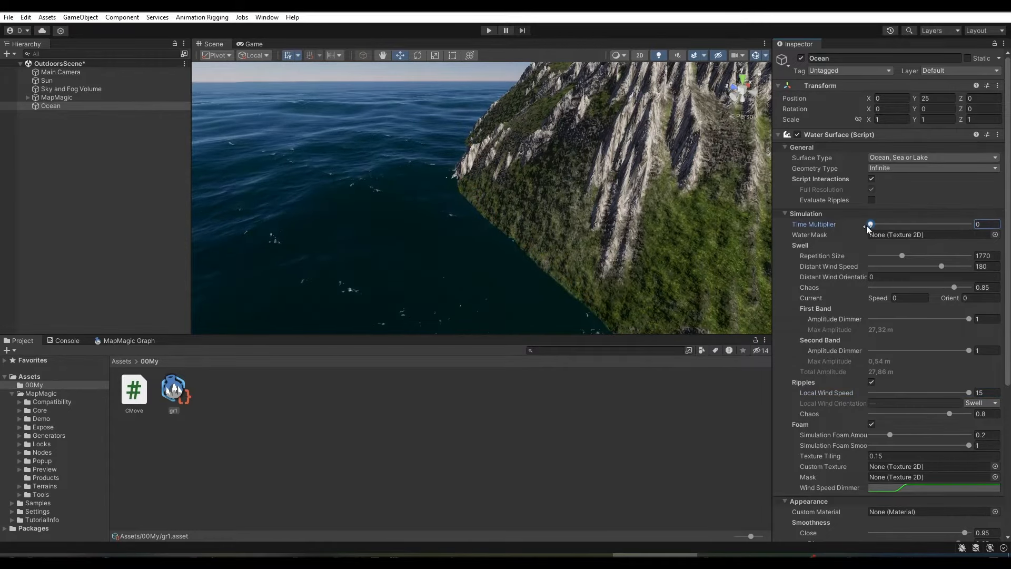
right_click_drag(546, 224, 927, 196)
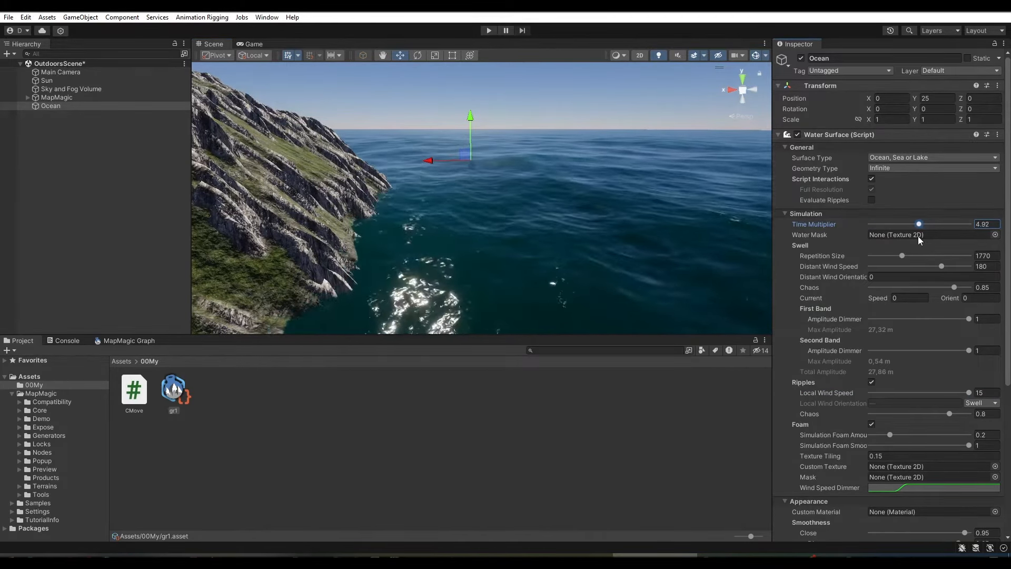
right_click_drag(638, 247, 500, 288)
Experiment with the Ocean's smoothness and set it to 0.969 for Close and 0.482 for Distant
scroll(850, 333, "down", 5)
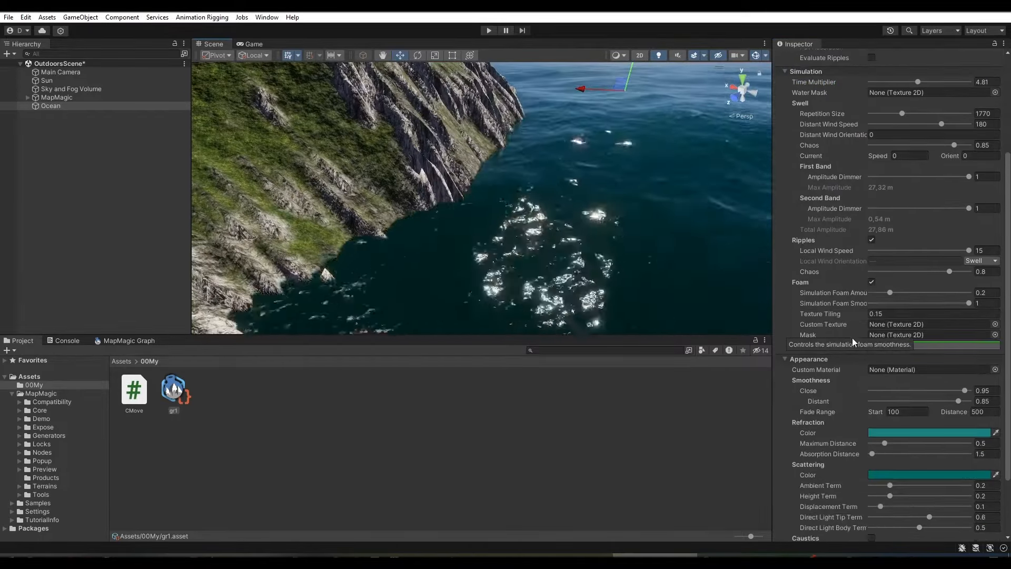
left_click_drag(960, 391, 911, 390)
right_click_drag(566, 246, 670, 301)
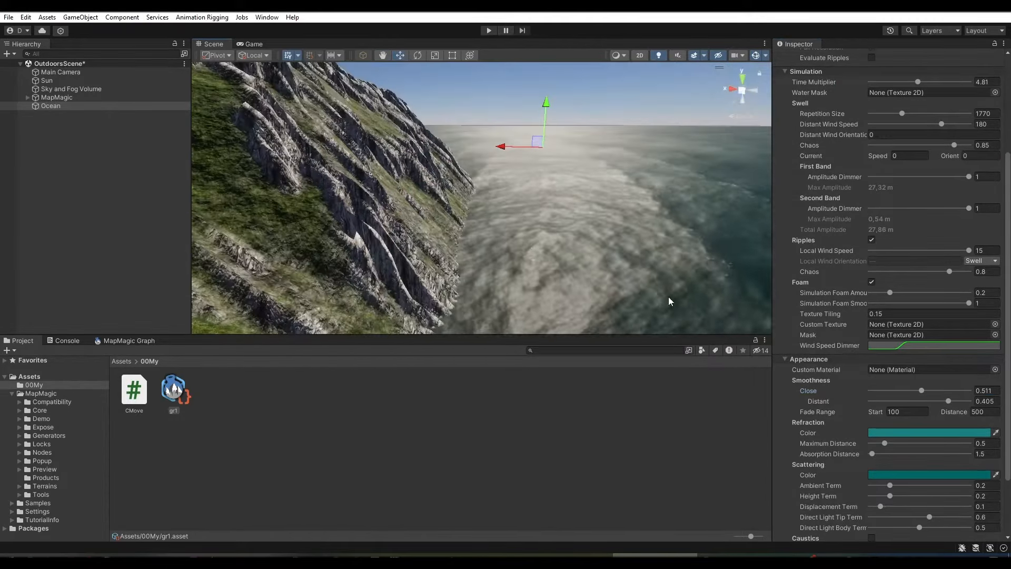
left_click_drag(921, 391, 870, 393)
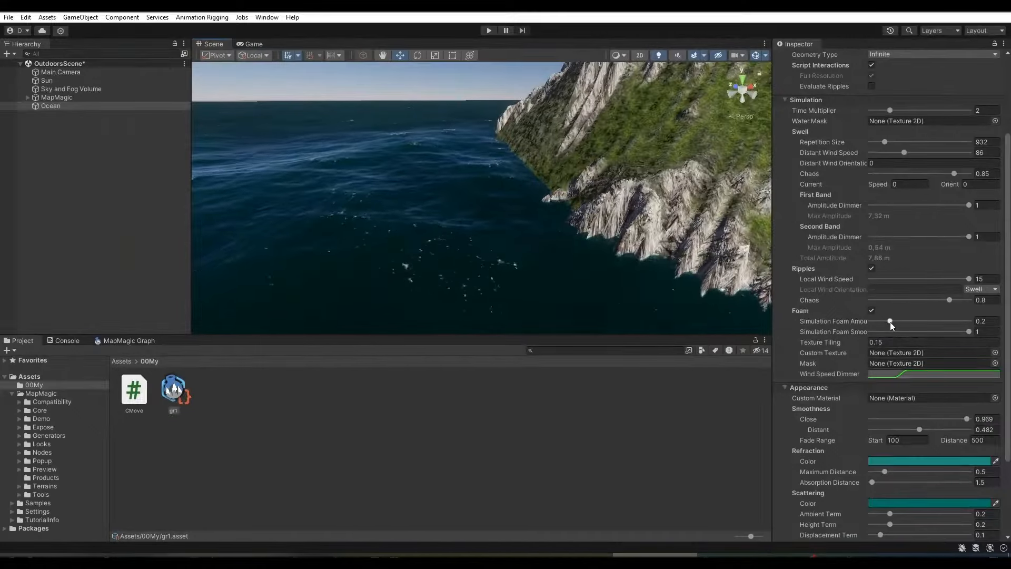
Increase the Ocean's Simulation Foam Amount to 0.36
mouse_move(890, 321)
left_mouse_down()
mouse_move(923, 327)
mouse_move(905, 328)
left_mouse_up()
right_click_drag(694, 265, 849, 253)
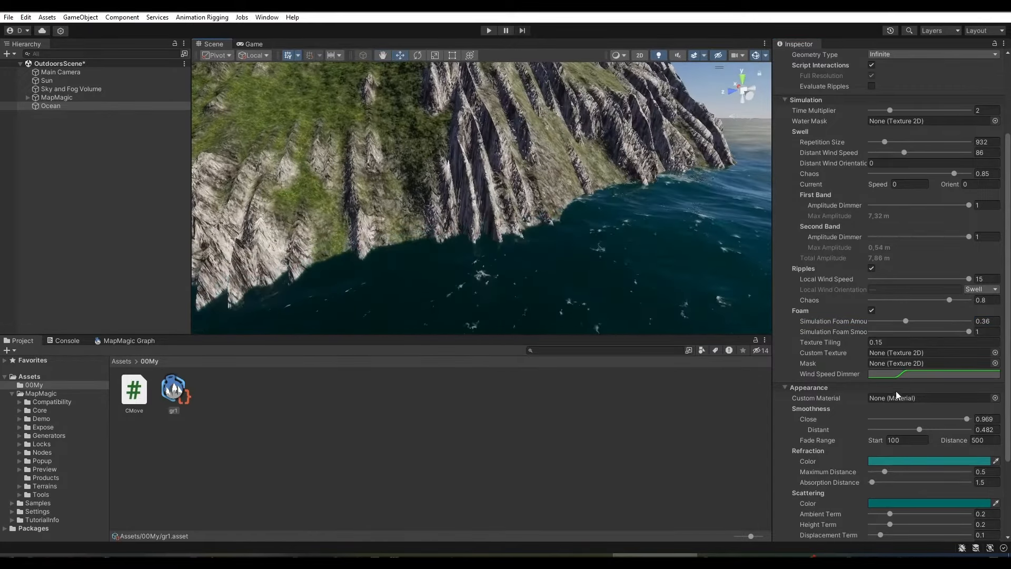
Experiment with the Ocean's refraction Maximum Distance and set it to 0.87
scroll(911, 419, "down", 3)
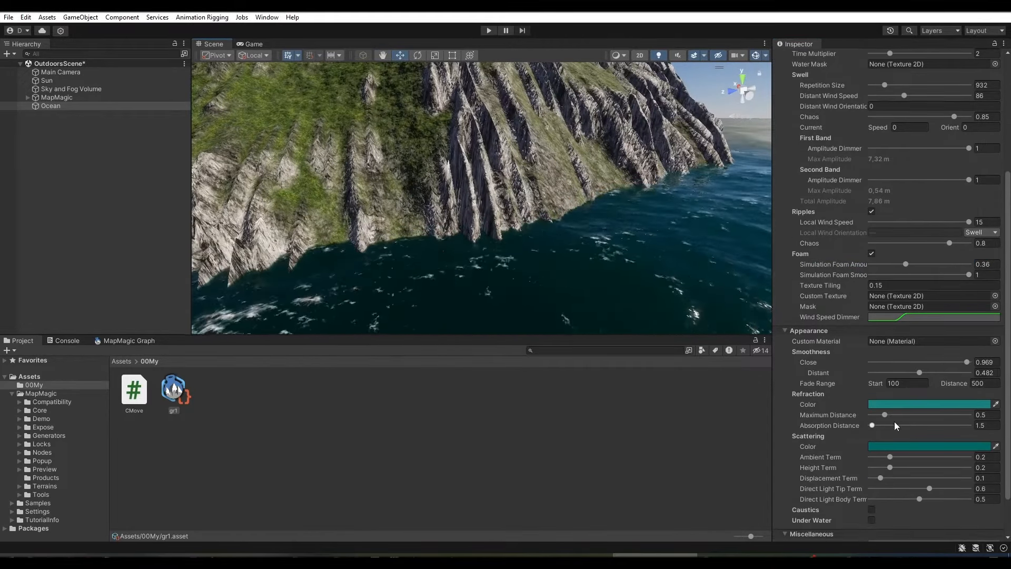
left_click(886, 415)
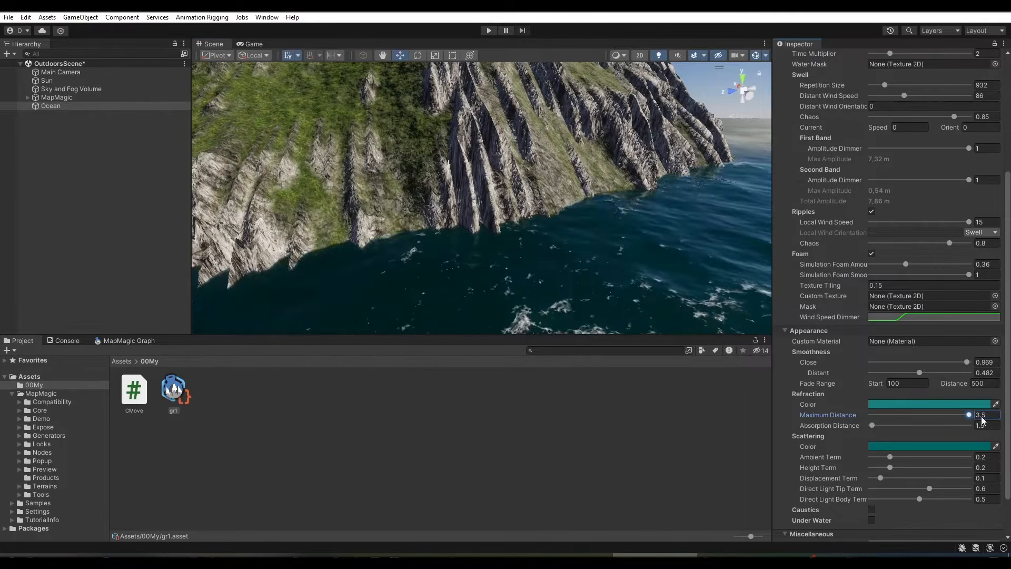
left_click_drag(897, 419, 894, 417)
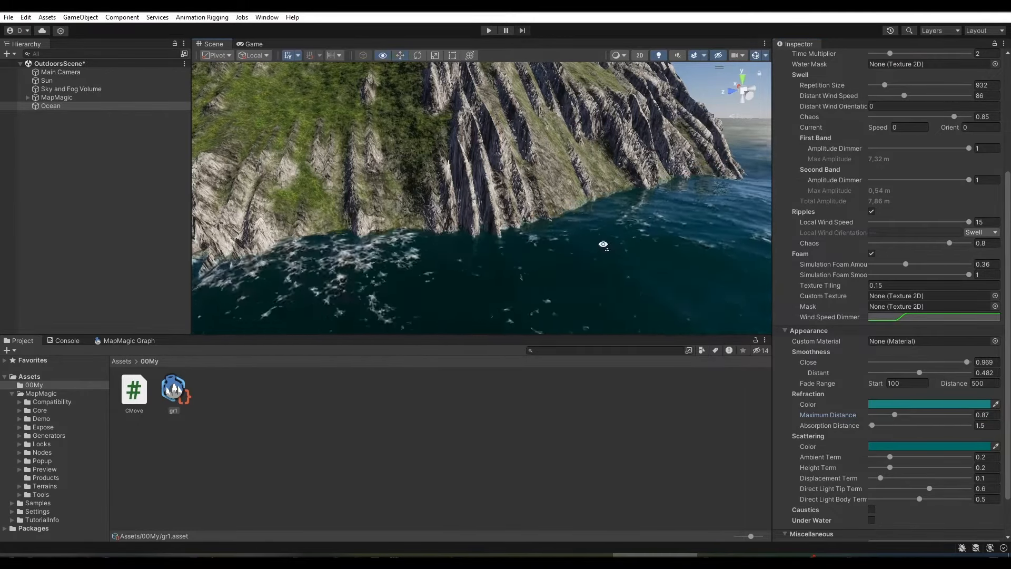
mouse_move(603, 243)
right_mouse_down()
mouse_move(671, 248)
mouse_move(600, 254)
right_mouse_up()
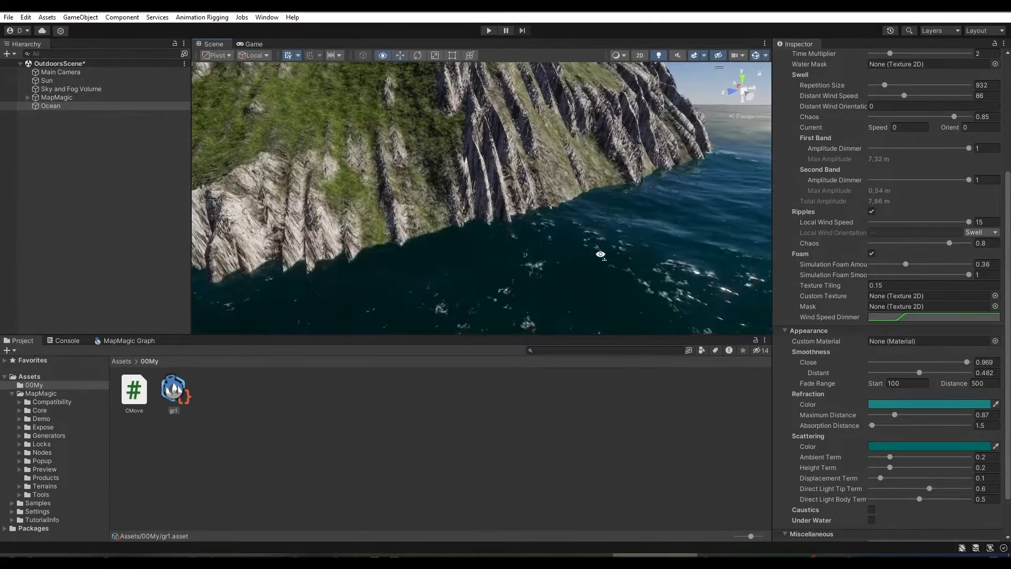
Change the Ocean's refraction Color to a near-white tint, about F8F8F8, and inspect the water along the cliffs
left_click(895, 404)
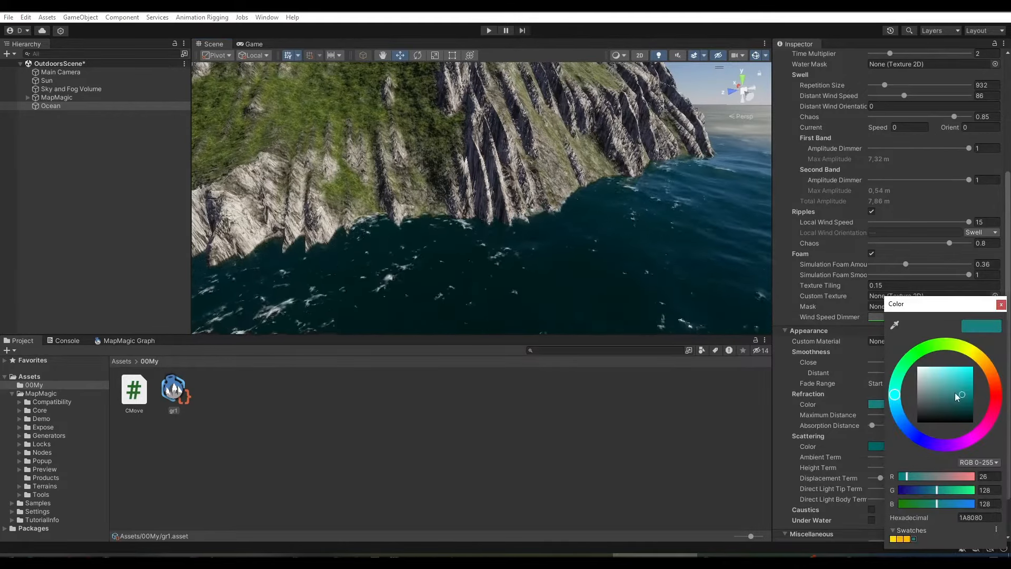
left_click_drag(955, 393, 898, 370)
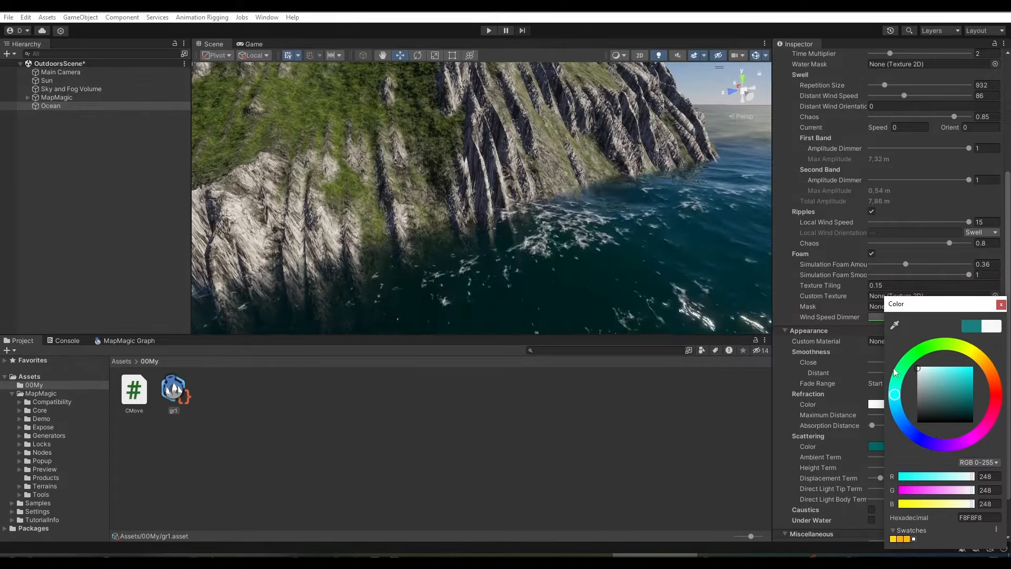
right_click_drag(532, 227, 459, 185)
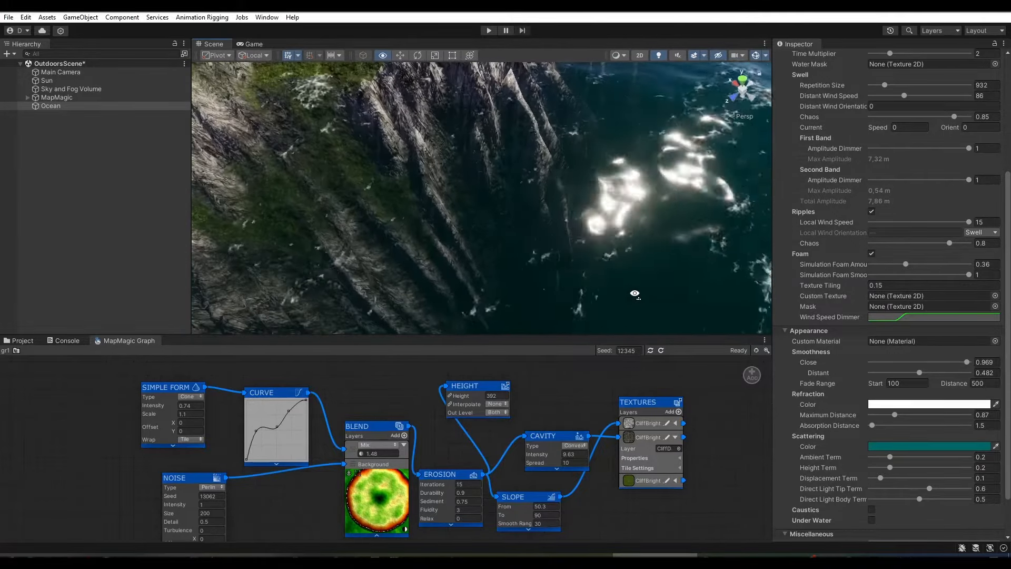
Enable Caustics and Under Water for the Ocean and view the scene from beneath the surface
scroll(864, 331, "down", 3)
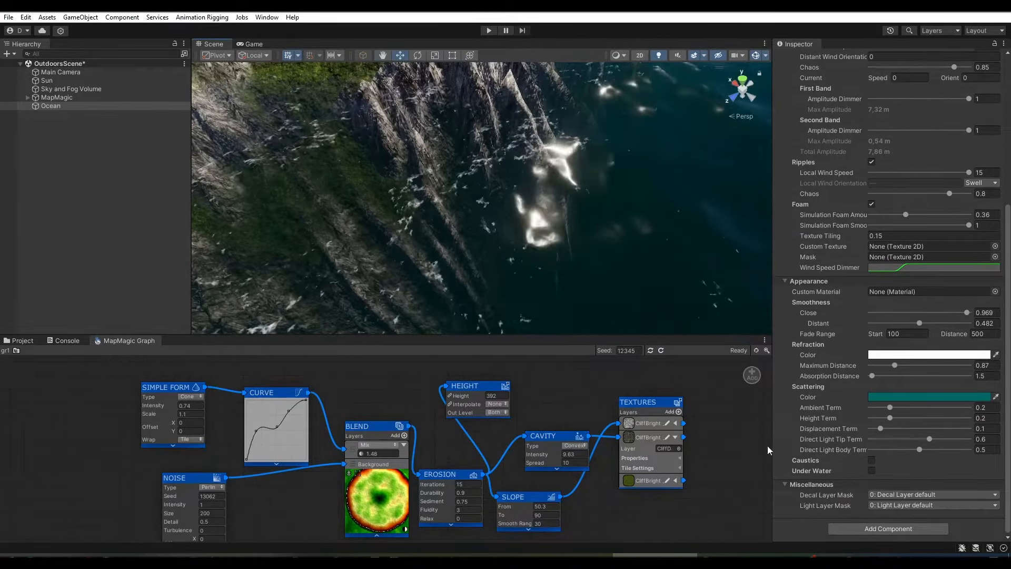
left_click(872, 461)
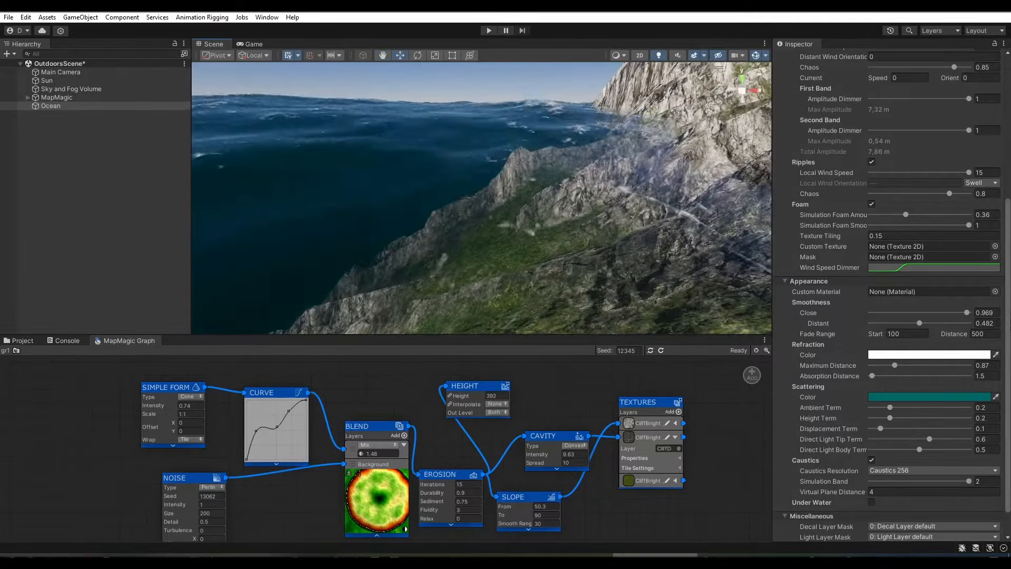
scroll(890, 295, "down", 3)
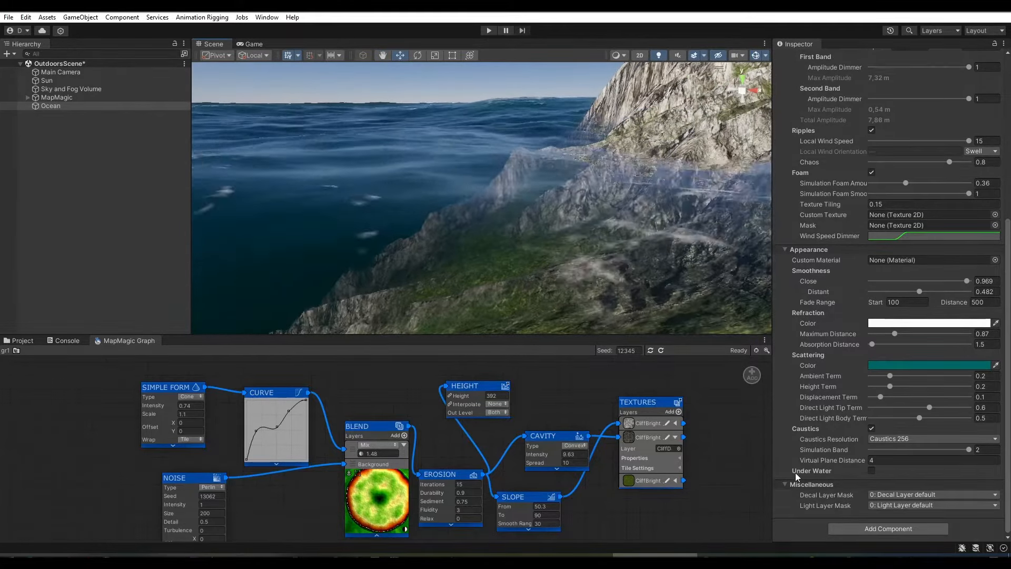
left_click(871, 470)
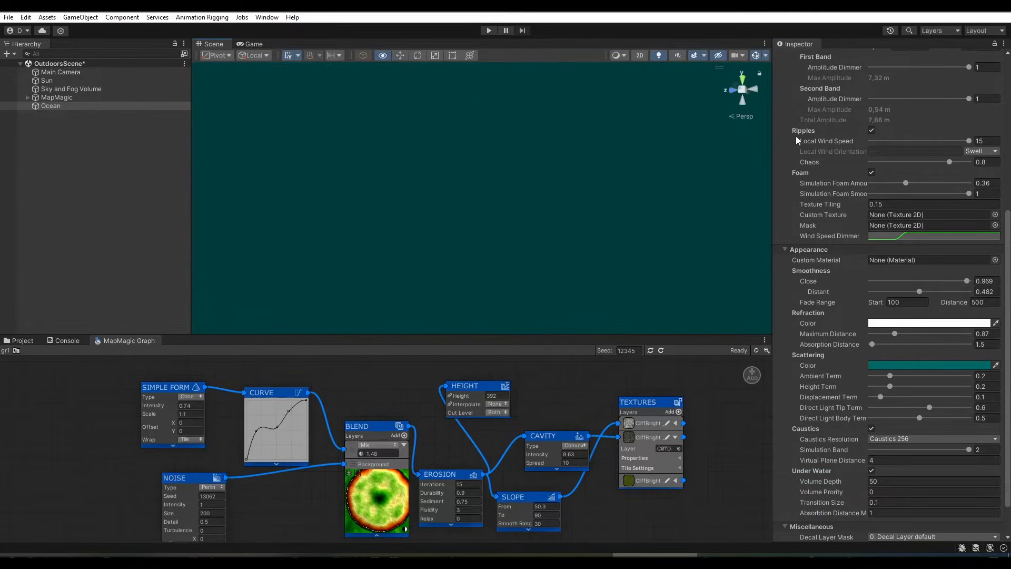
right_click_drag(795, 137, 589, 227)
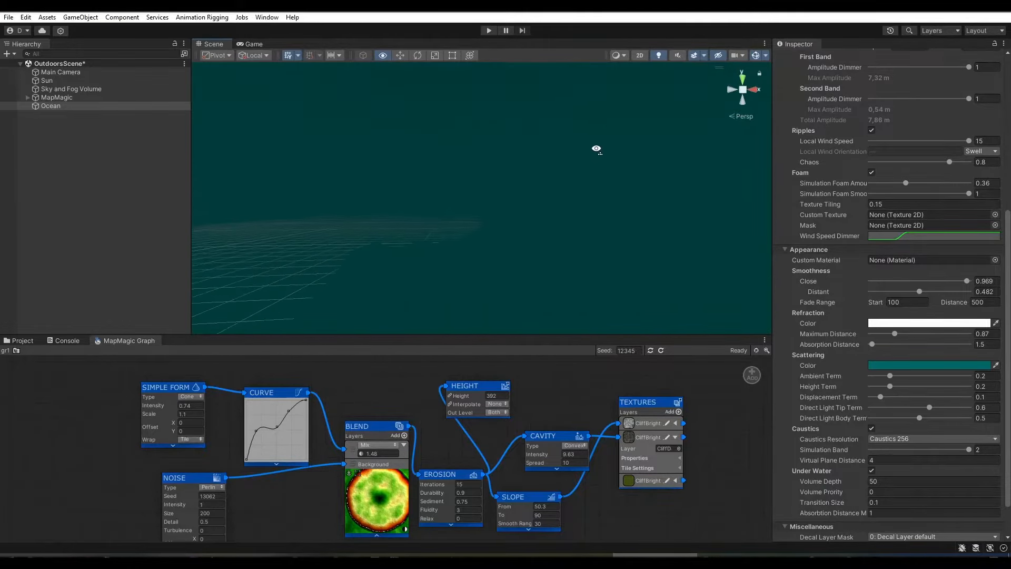
right_click_drag(596, 149, 506, 247)
Try light blue, light green and light cyan (8AF4F5) tints for the Ocean's refraction Color
left_click(919, 324)
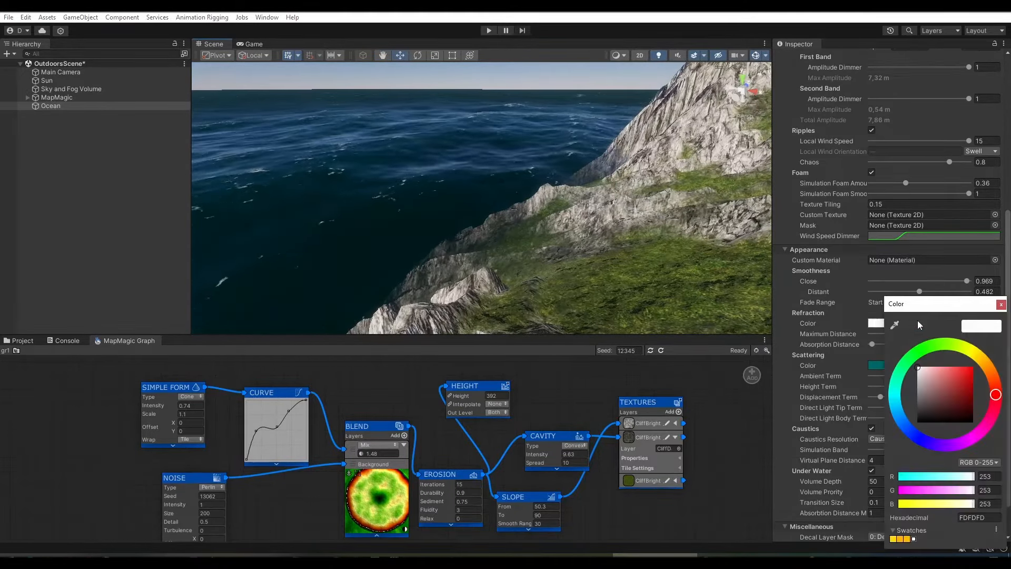
left_click(933, 371)
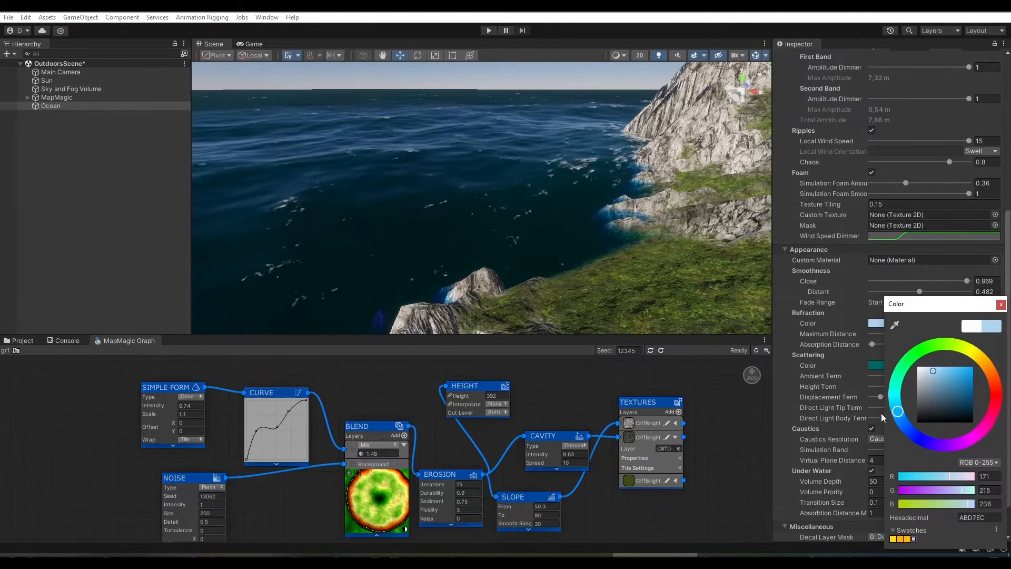
mouse_move(881, 377)
left_mouse_down()
mouse_move(873, 355)
mouse_move(927, 337)
left_mouse_up()
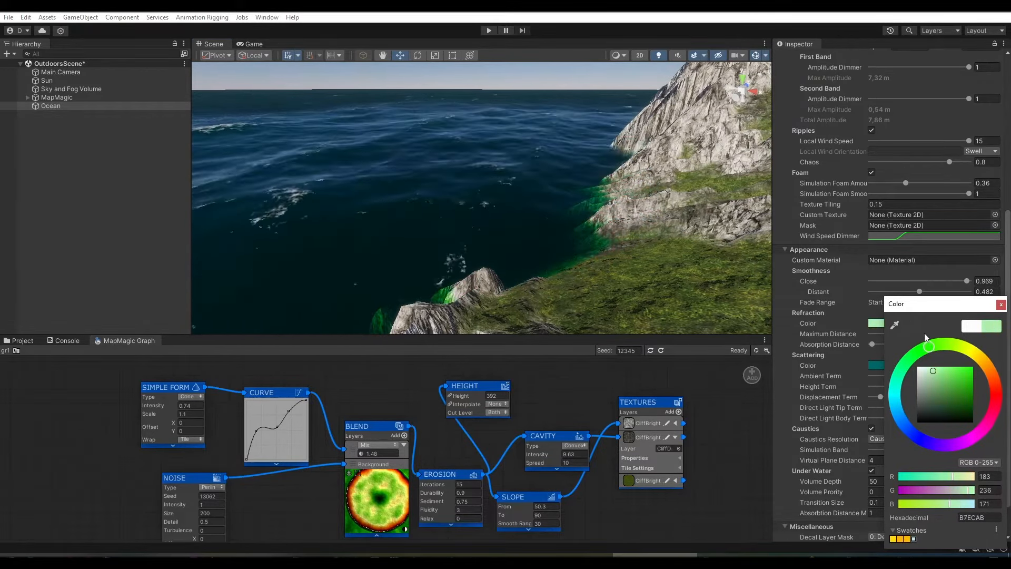
mouse_move(939, 372)
left_mouse_down()
mouse_move(952, 378)
mouse_move(941, 368)
left_mouse_up()
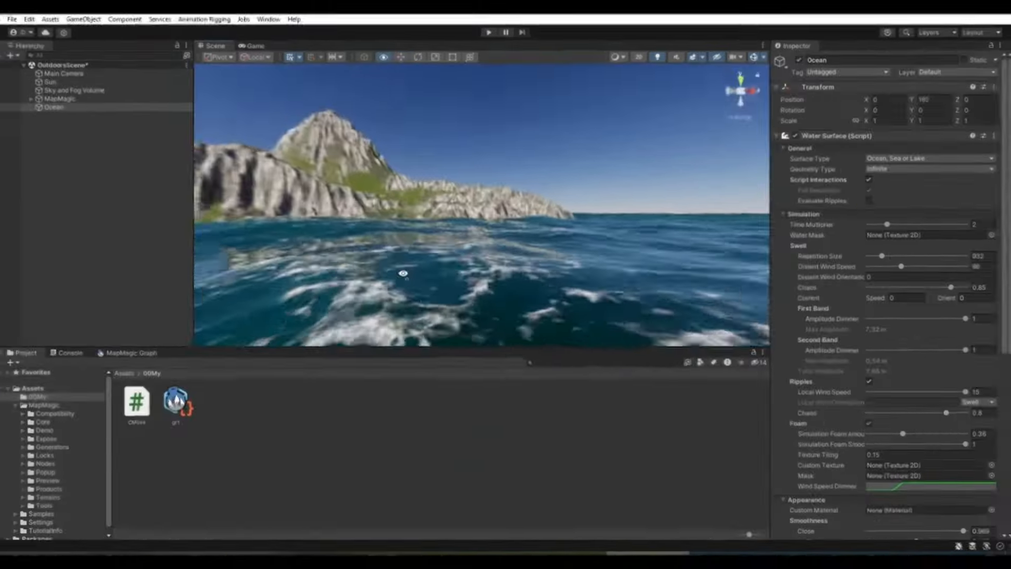
right_click_drag(368, 298, 443, 347)
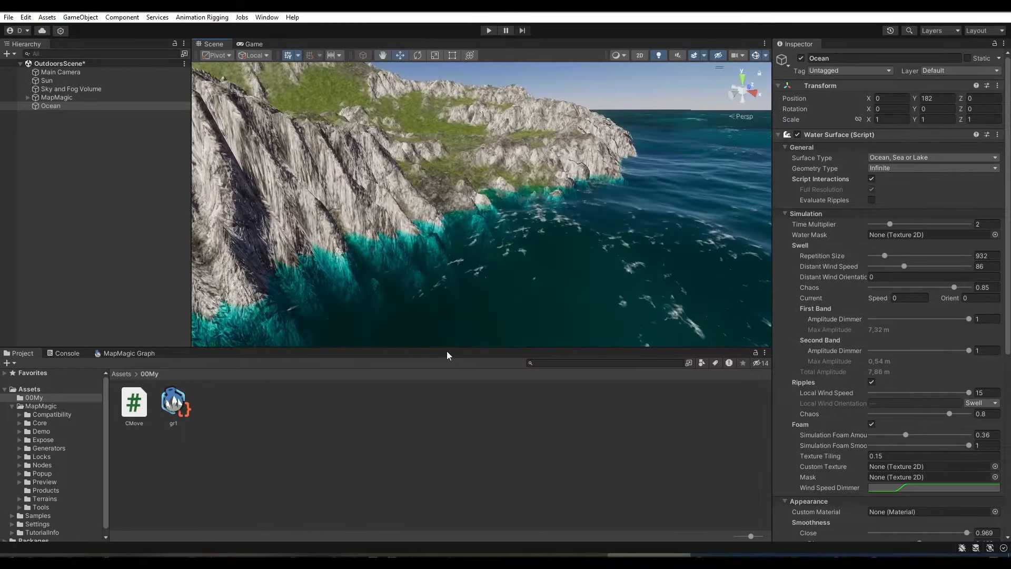
Set the Ocean's refraction Color to near-white and look over the shoreline
scroll(927, 387, "down", 3)
left_click(945, 461)
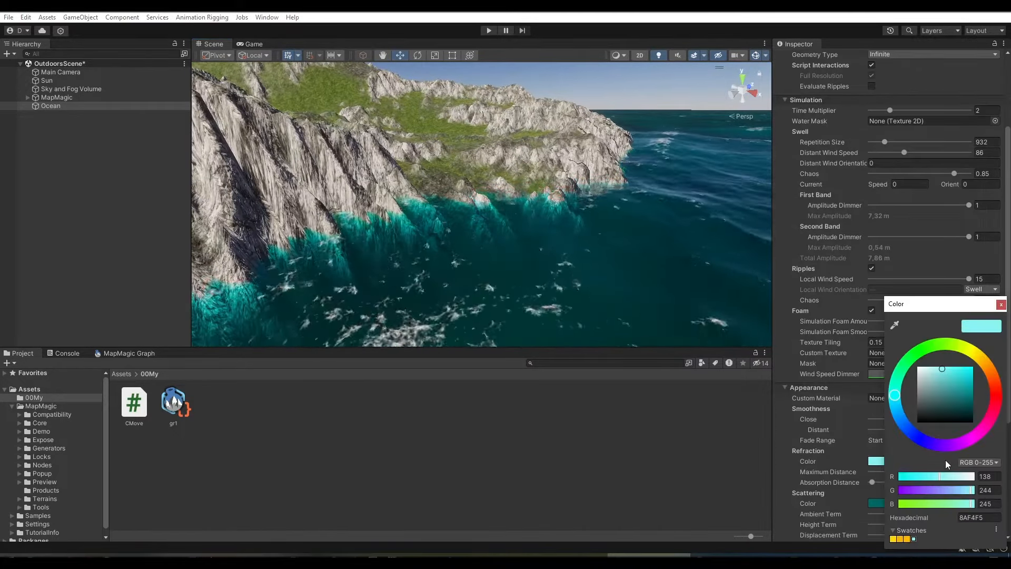
mouse_move(949, 384)
left_mouse_down()
mouse_move(934, 376)
mouse_move(922, 402)
mouse_move(900, 409)
mouse_move(912, 368)
left_mouse_up()
left_click(1002, 305)
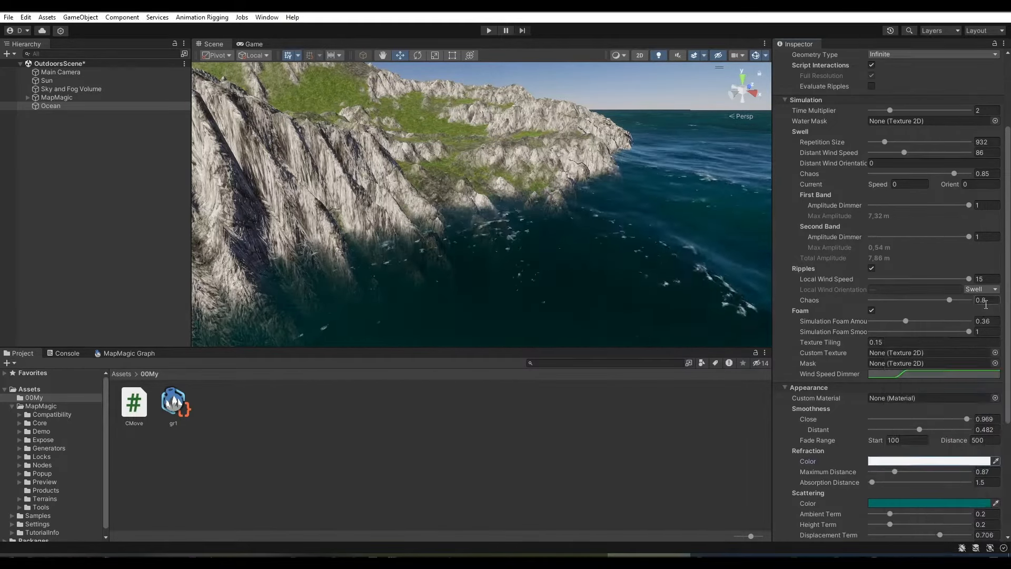
right_click_drag(531, 247, 970, 233)
key("w")
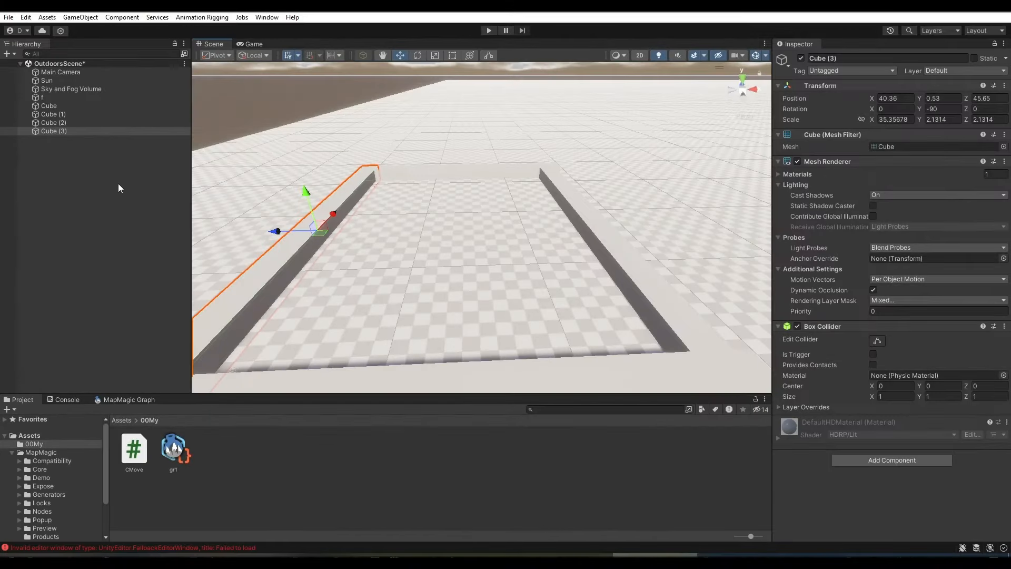
Add a Pool water surface and move it inside the cube-walled basin at about X 53.97, Y 1.85, Z 40.61
right_click(84, 177)
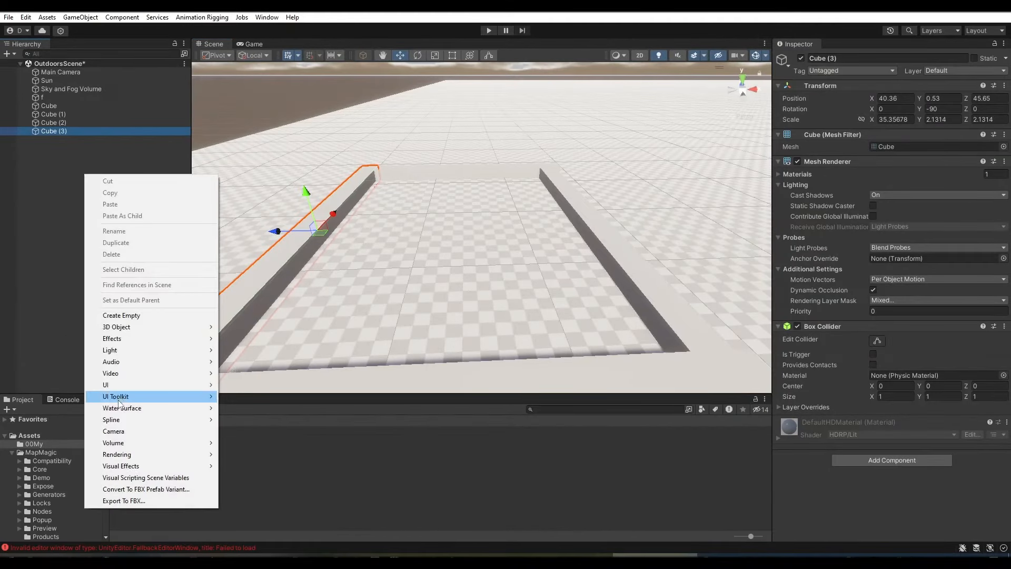
mouse_move(117, 411)
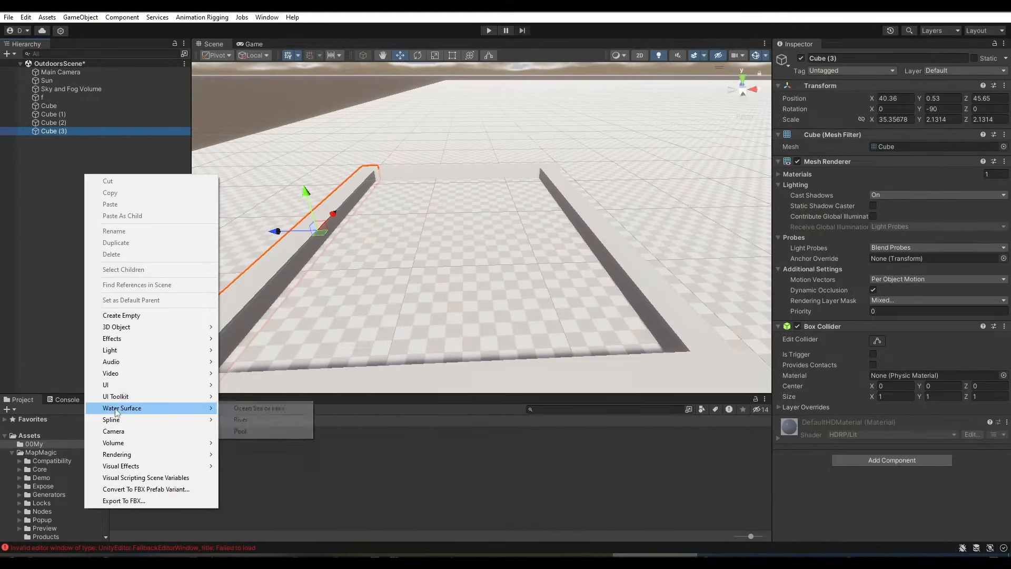
left_click(252, 431)
right_click_drag(435, 291, 144, 276)
left_click_drag(389, 186, 418, 224)
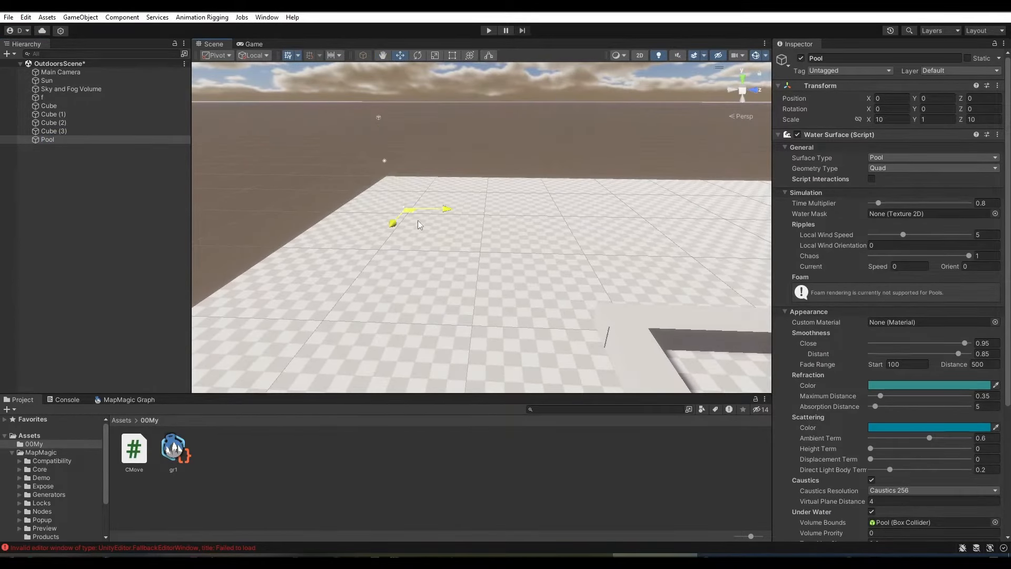
right_click_drag(641, 357, 707, 367)
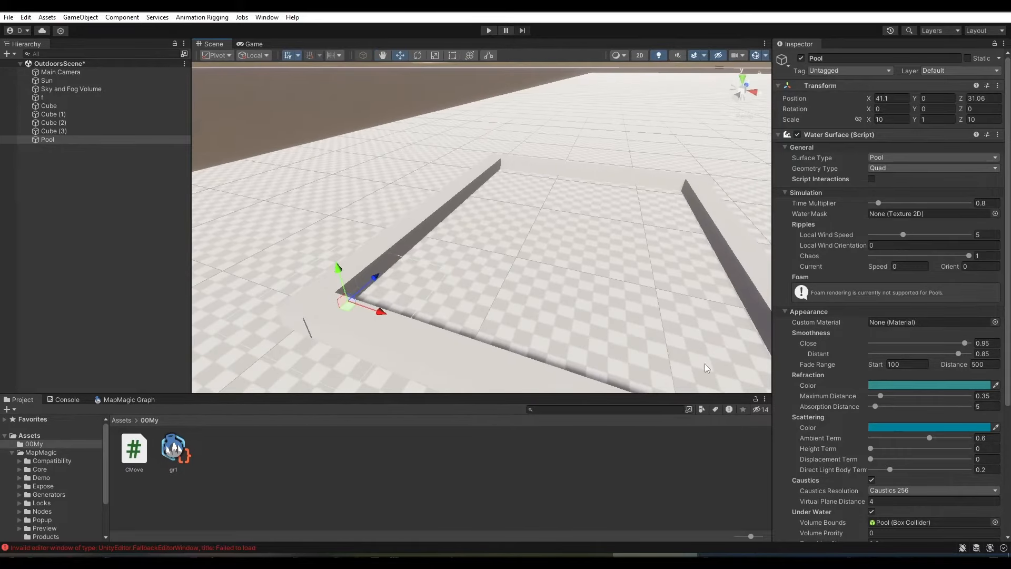
left_click_drag(563, 273, 579, 214)
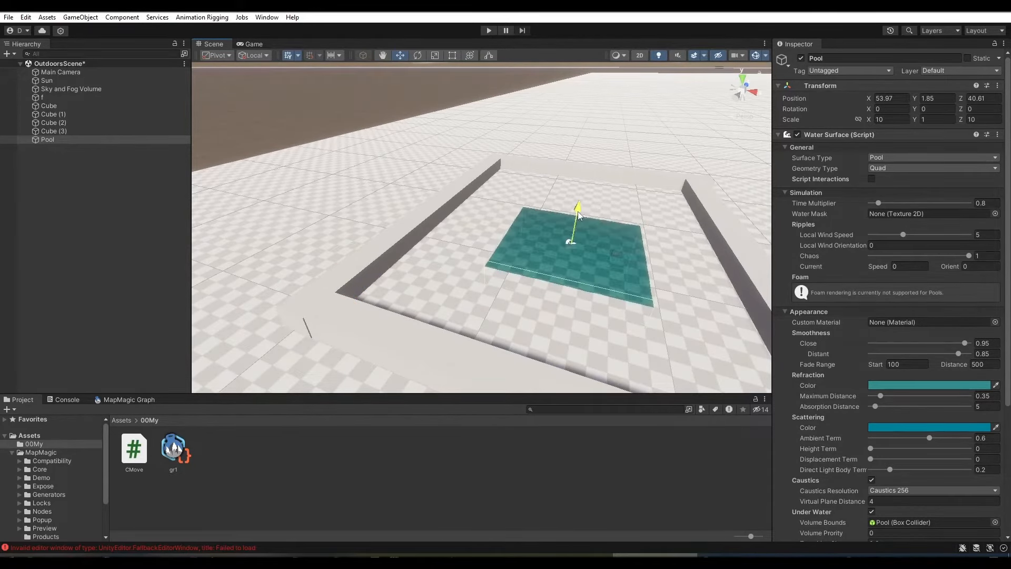
Scale the Pool to about 24.1 × 2.33 × 31.62 and position it at about X 53.35, Y 1.33, Z 45.49 to fill the basin
key("r")
left_click_drag(572, 245, 690, 283)
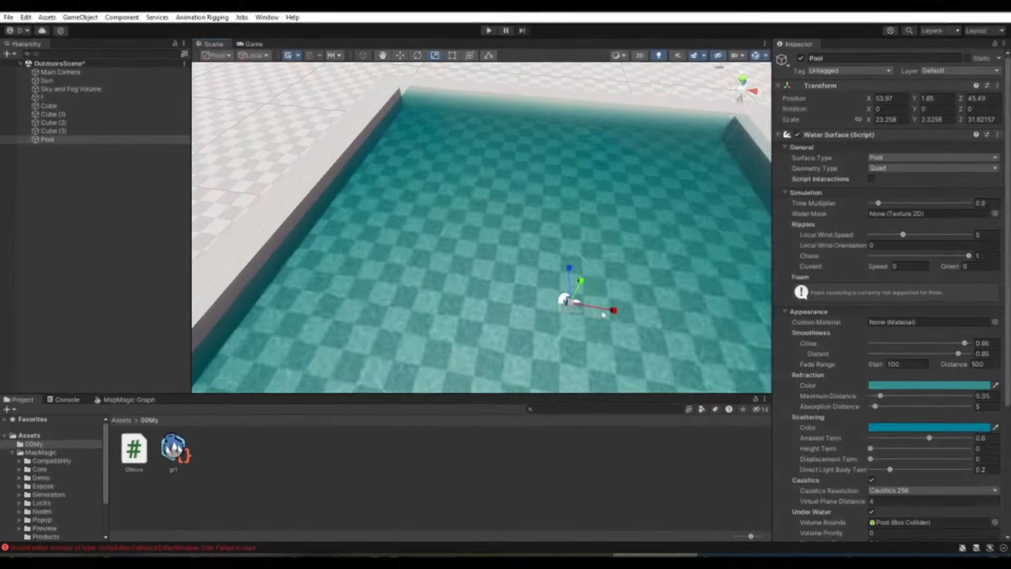
left_click_drag(613, 309, 595, 308)
key("w")
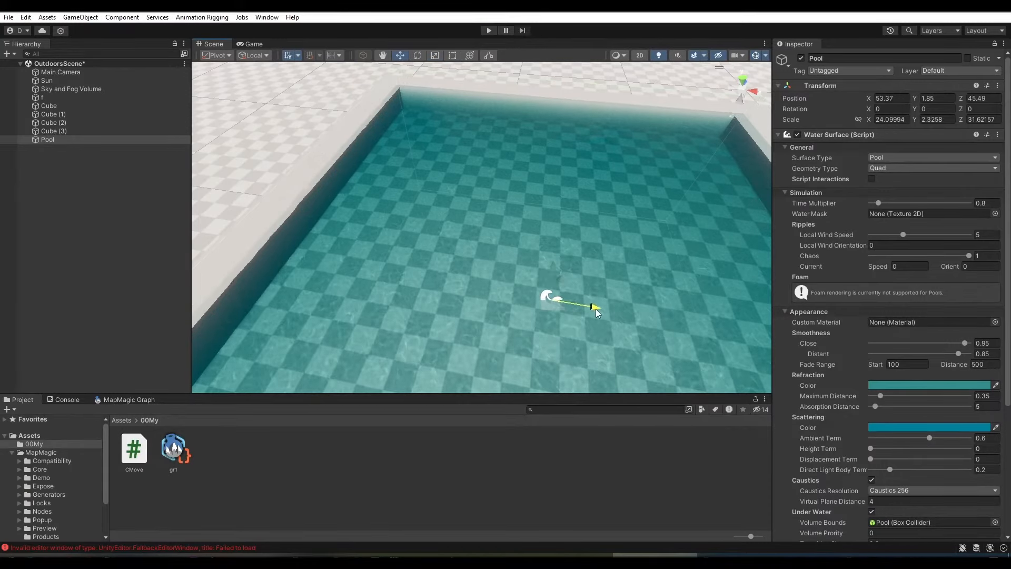
left_click_drag(561, 279, 560, 286)
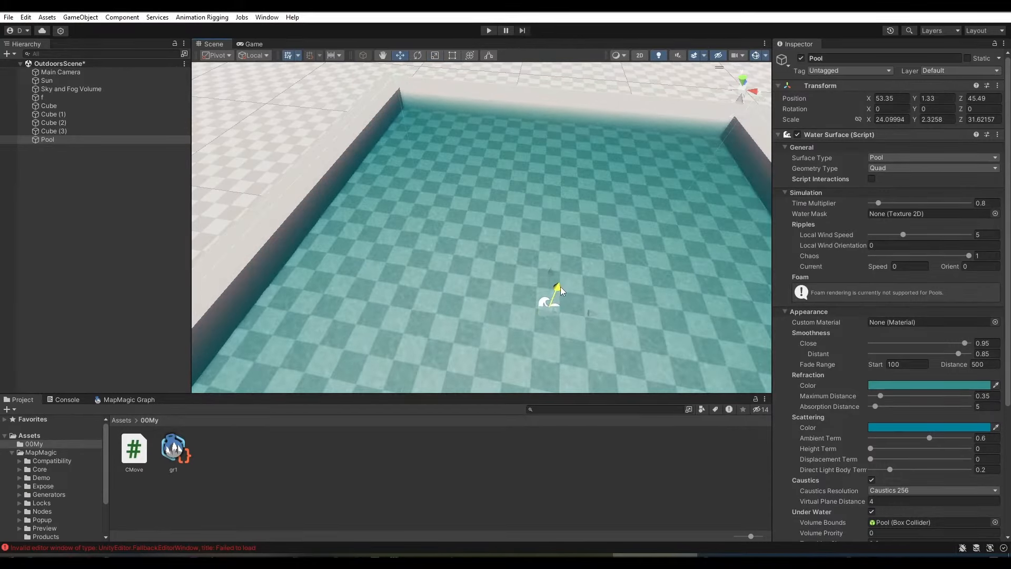
right_click_drag(561, 287, 539, 204)
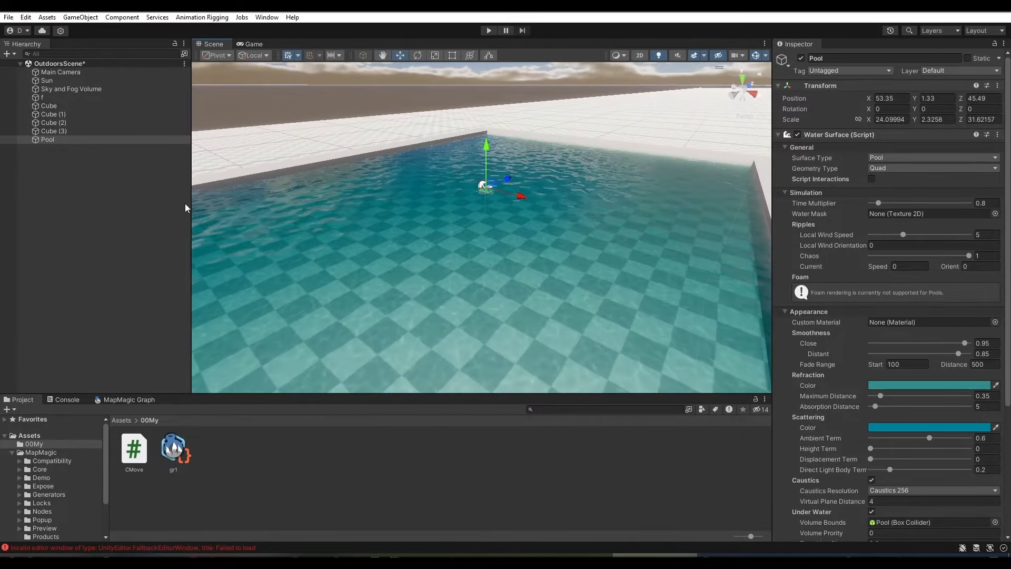
Add a cube 3D object over the pool and keep its default name
right_click(80, 198)
mouse_move(190, 351)
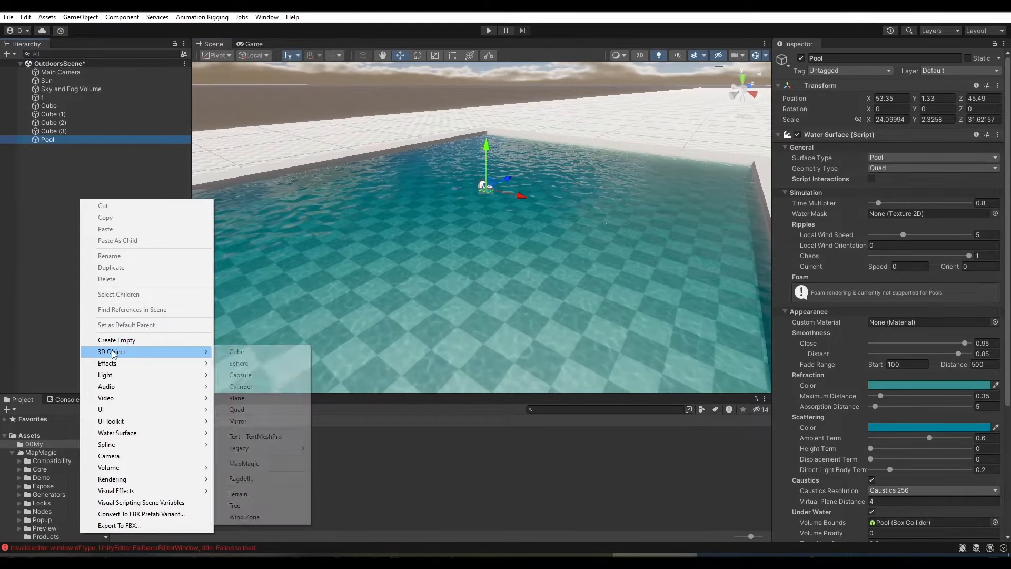
left_click(264, 354)
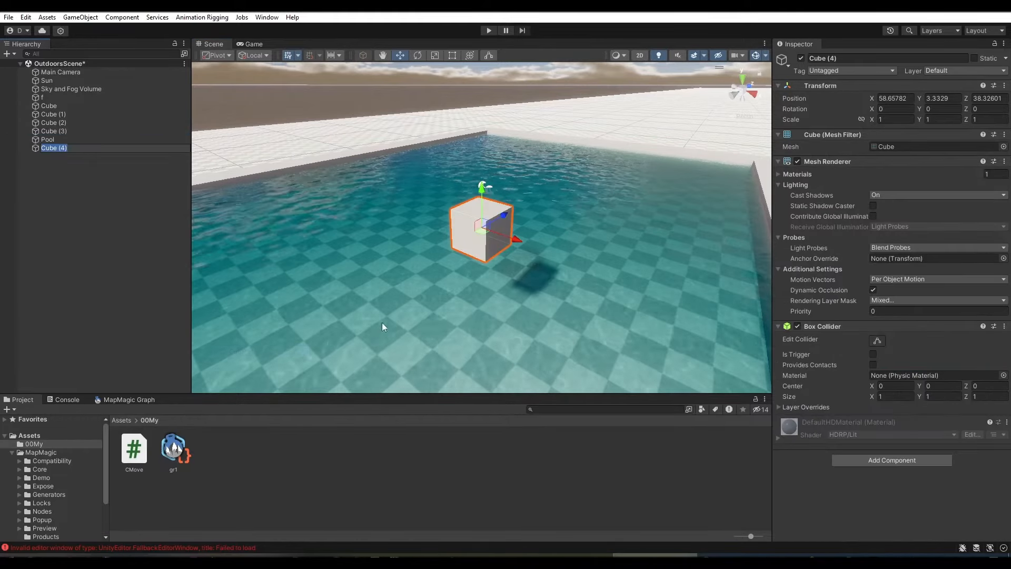
type("ad")
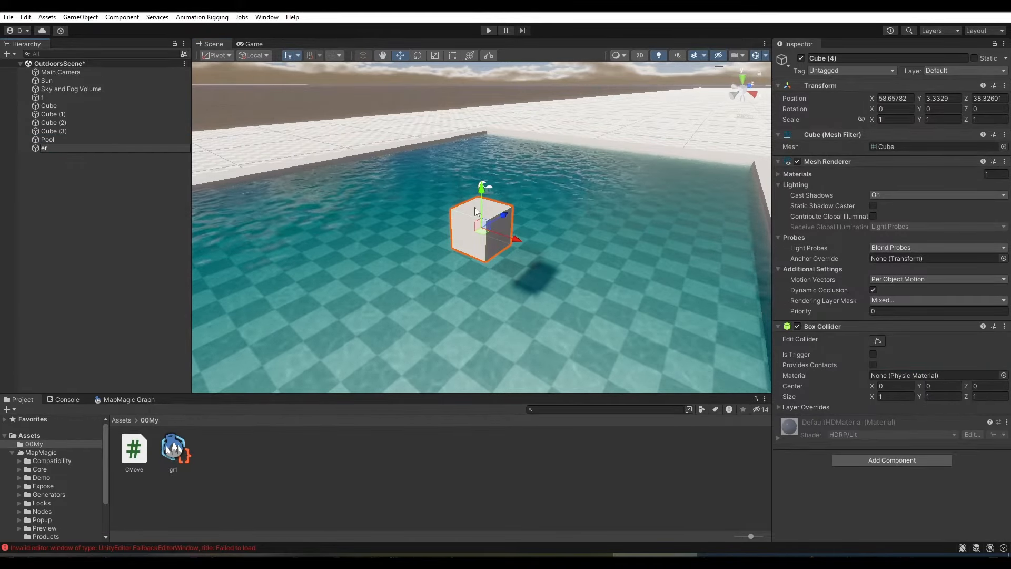
key("Escape")
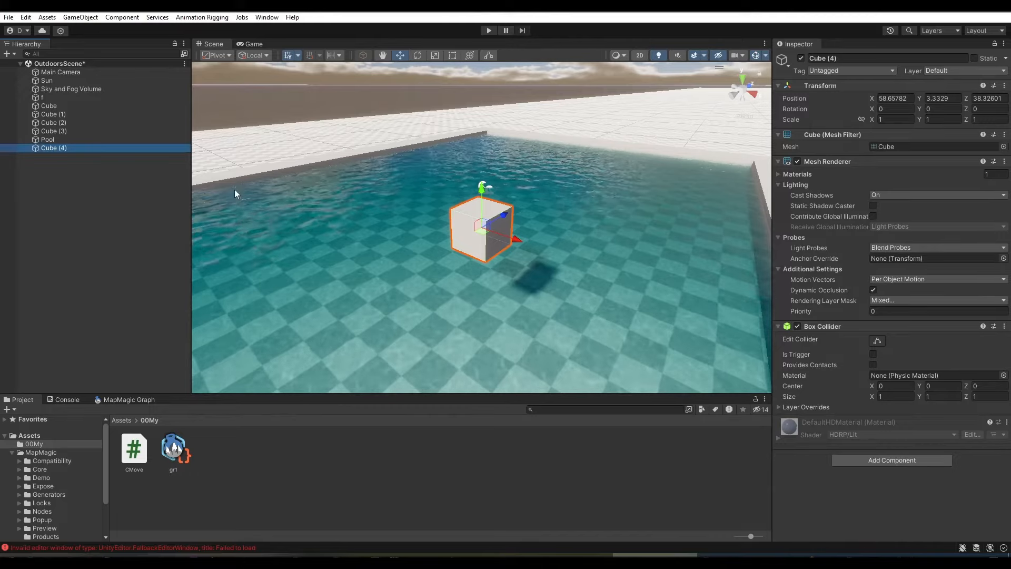
Scale the new cube uniformly to about 1.41 and lower it into the pool water to about Y 1.32
left_click(469, 56)
left_click_drag(481, 227, 510, 230)
key("w")
left_click_drag(485, 188, 483, 254)
right_click_drag(547, 268, 661, 295)
key("a")
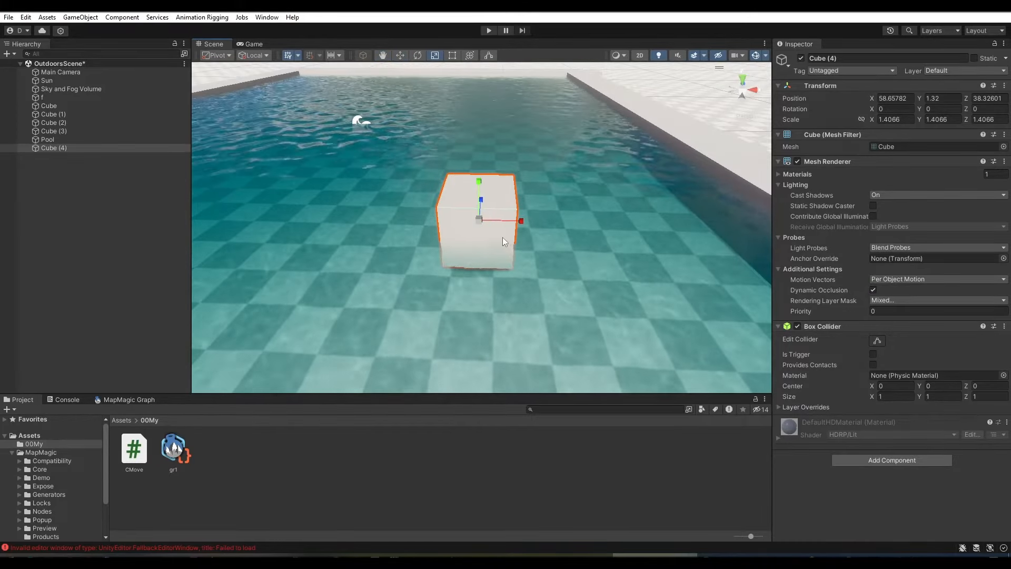
Enlarge the cube in the pool uniformly to about 2.42 and move it to about X 54.01
key("r")
left_click_drag(477, 220, 283, 221)
key("w")
key("r")
mouse_move(282, 217)
right_mouse_down()
mouse_move(406, 158)
mouse_move(379, 203)
mouse_move(338, 185)
mouse_move(85, 186)
right_mouse_up()
key("d")
key("w")
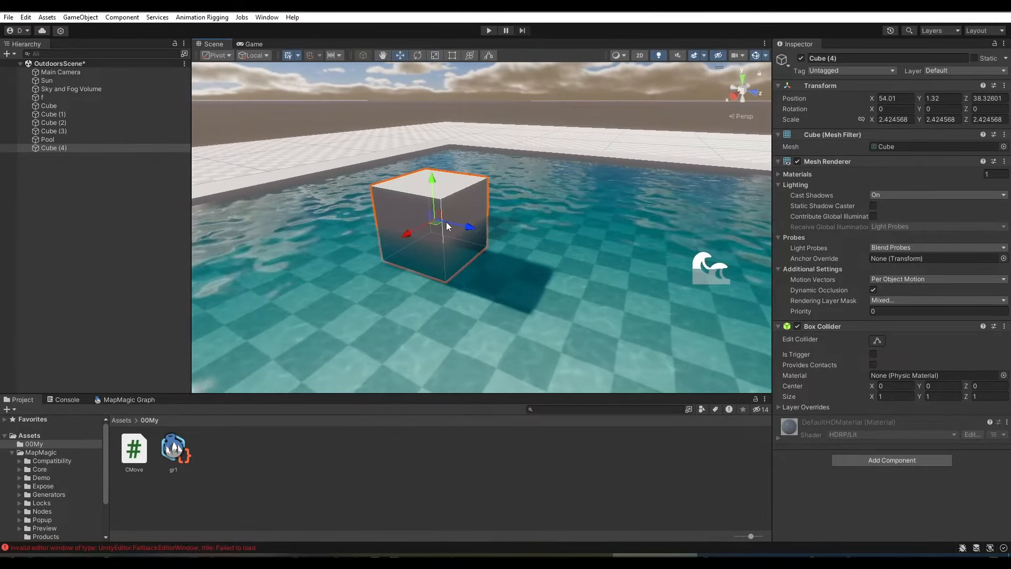
Lower the cube deeper into the pool water and move the rss sphere to about X 54.08, Z 49.35
left_click_drag(433, 177, 441, 201)
right_click_drag(440, 201, 524, 239)
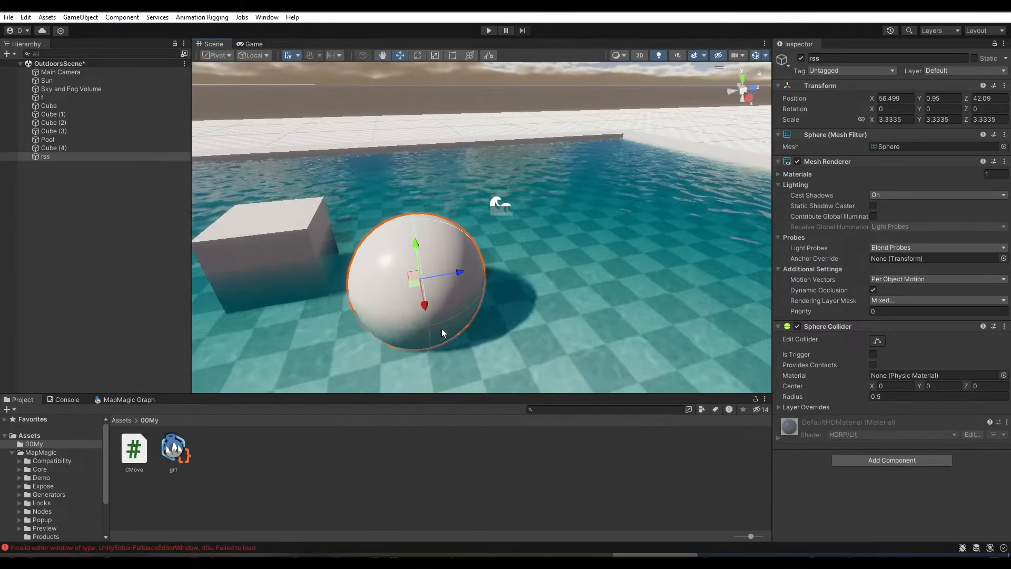
left_click_drag(441, 328, 591, 223)
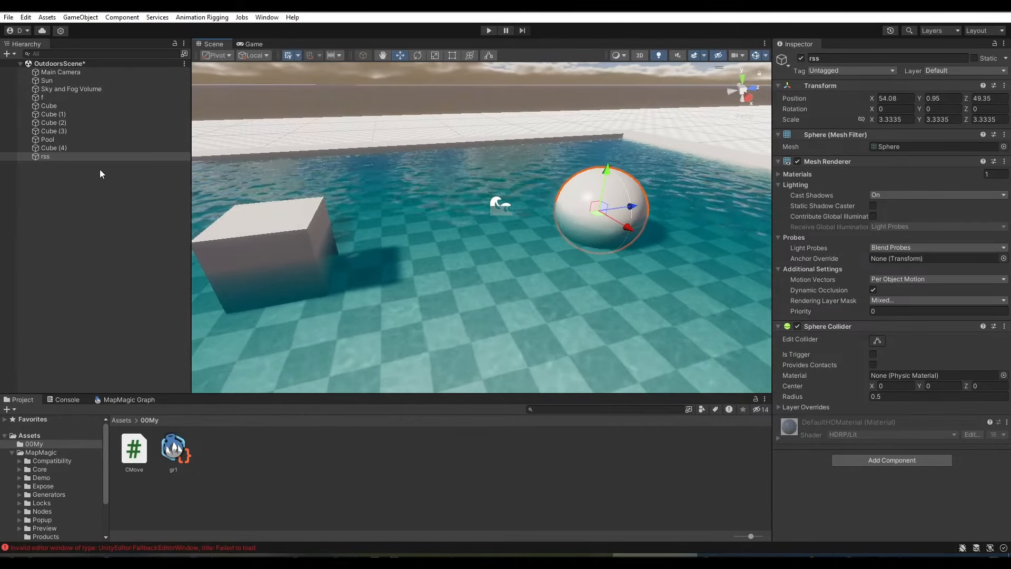
Set the Pool's refraction Maximum Distance to about 1.87 and its Absorption Distance to 4.5
left_click(51, 98)
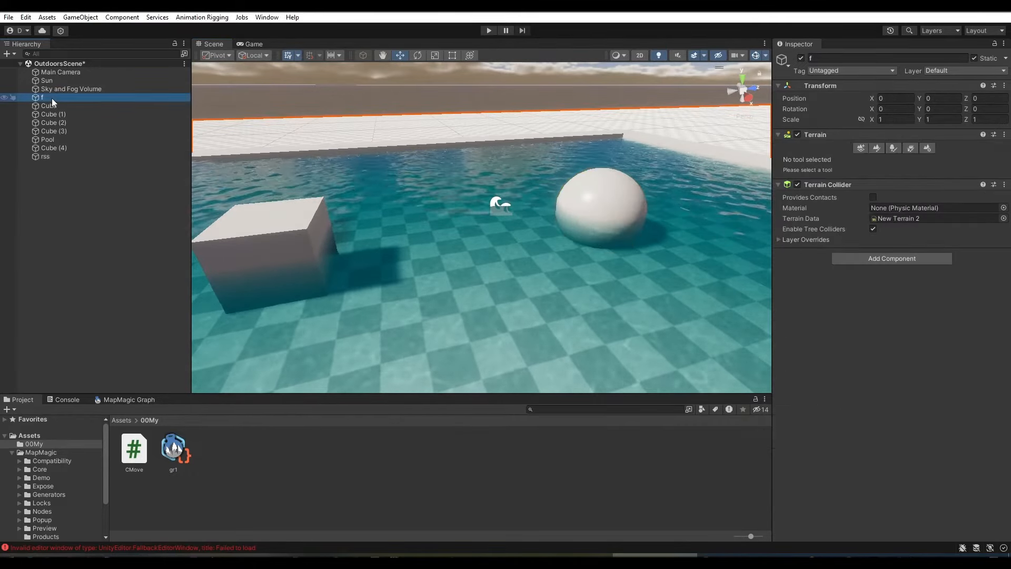
right_click_drag(453, 293, 522, 214)
key("s")
left_click(46, 139)
key("w")
key("w")
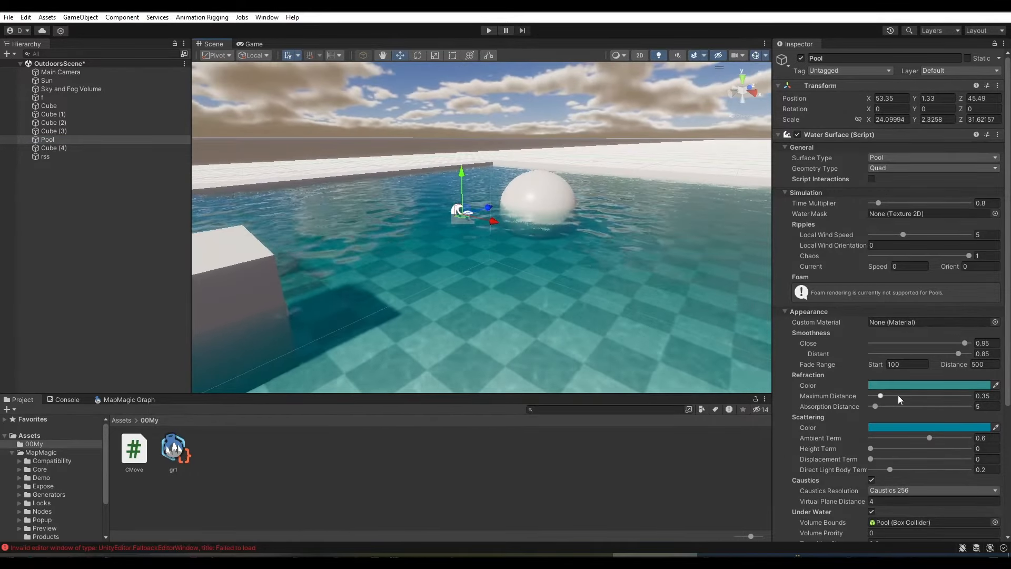
mouse_move(885, 397)
left_mouse_down()
mouse_move(931, 393)
mouse_move(911, 400)
mouse_move(957, 410)
mouse_move(836, 405)
mouse_move(873, 408)
left_mouse_up()
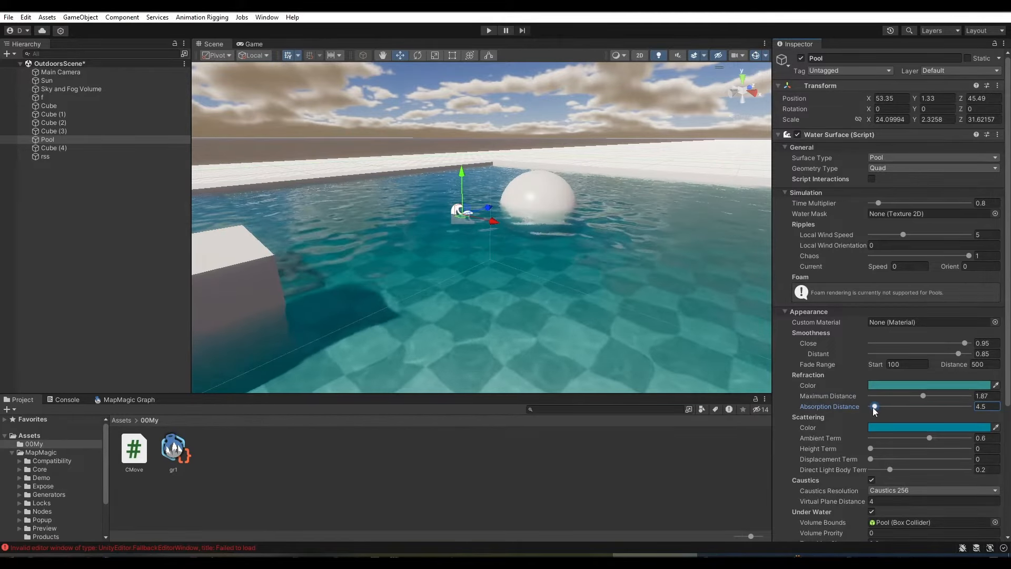
Turn the Pool's caustics off and back on to compare the light pattern on the pool floor
right_click_drag(616, 295, 507, 343)
scroll(895, 443, "down", 6)
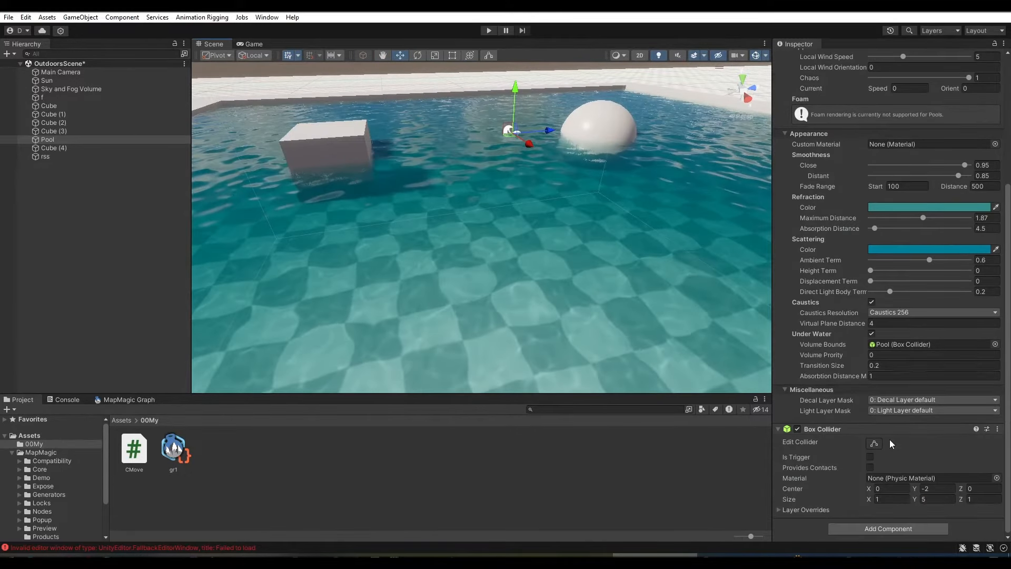
left_click(871, 302)
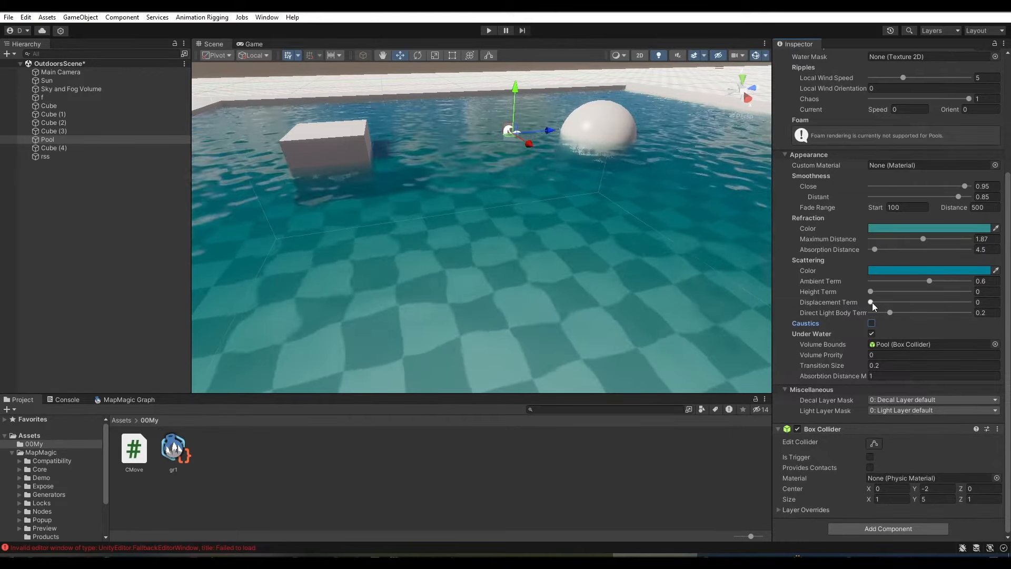
left_click(871, 302)
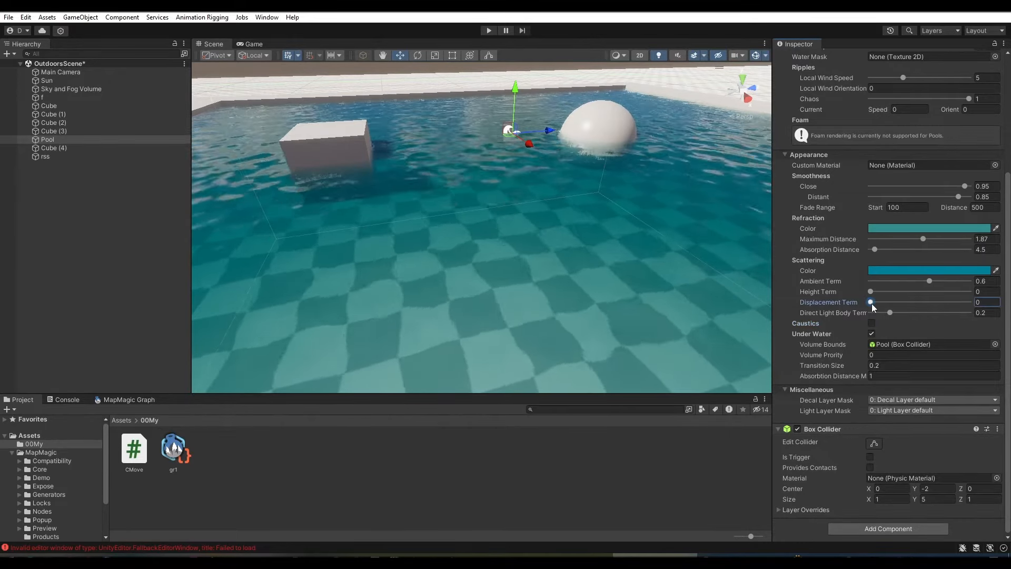
left_click(871, 322)
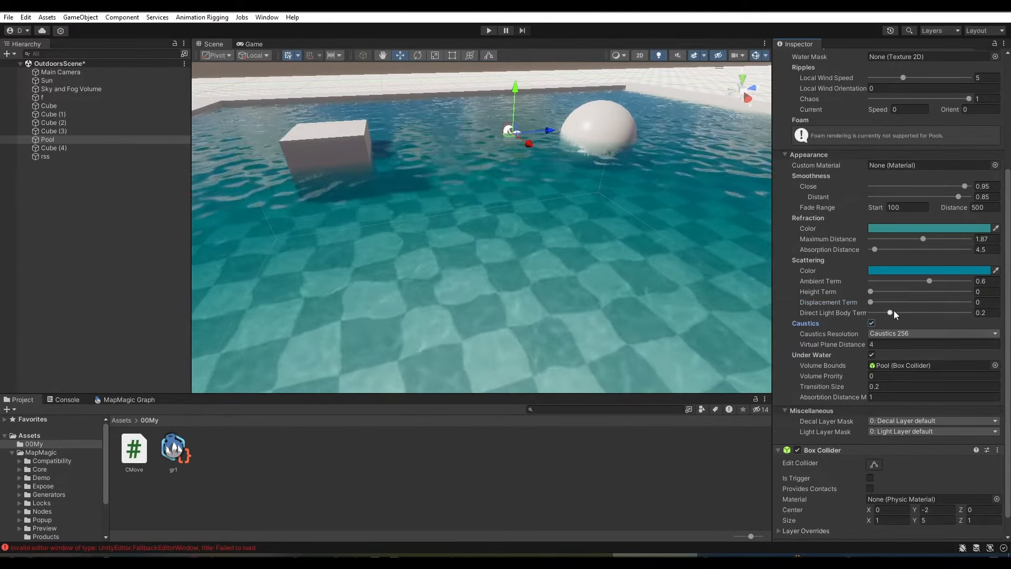
Set the Pool's scattering to a Direct Light Body Term of about 0.692, Height Term 0.123 and Displacement Term 0.144
left_click_drag(891, 312, 939, 318)
left_click_drag(873, 291, 887, 315)
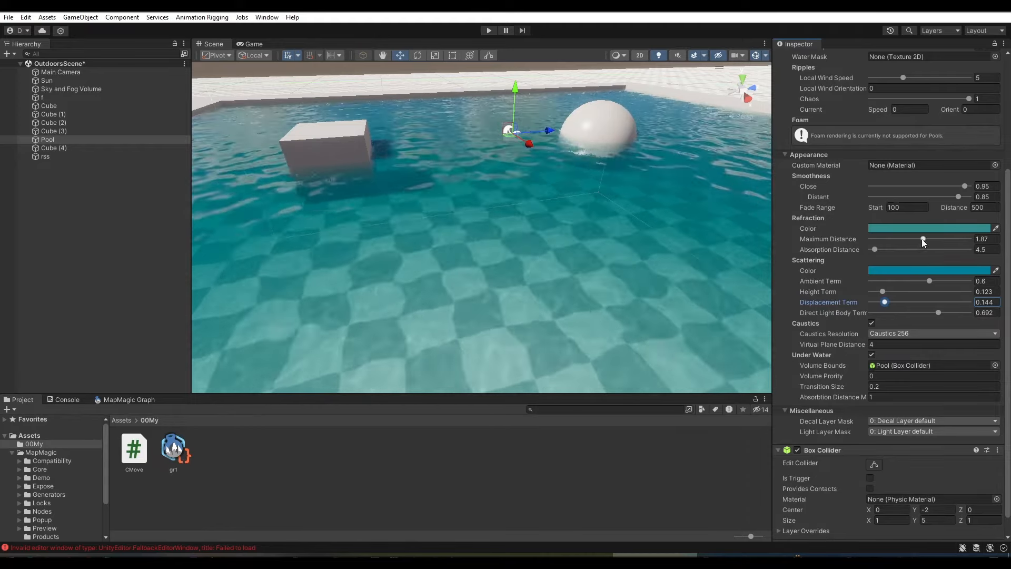
Reduce the Pool's smoothness to about 0.86 for Close and 0.028 for Distant
left_click_drag(964, 187, 955, 206)
left_click(871, 197)
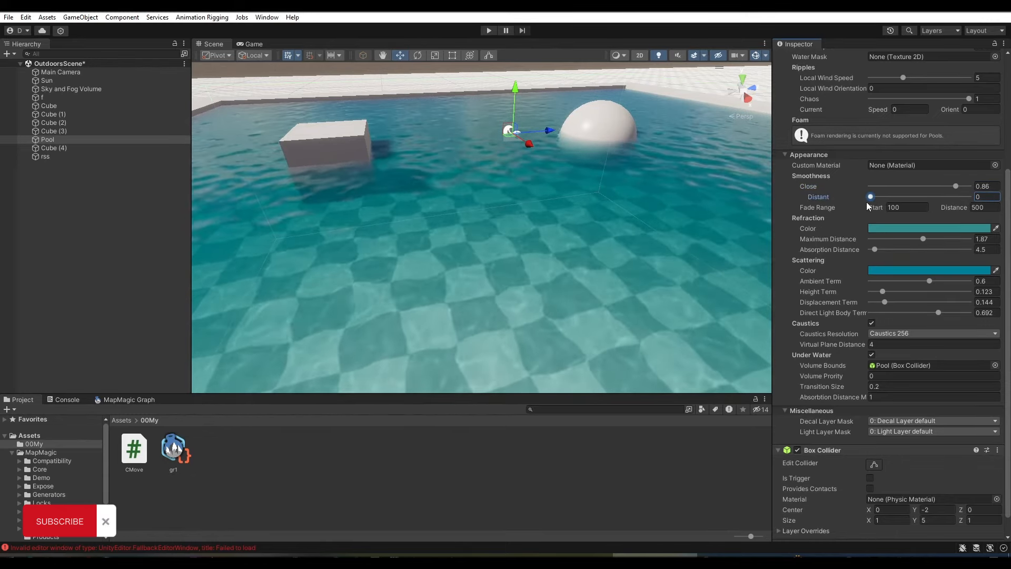
left_click_drag(869, 197, 873, 197)
key("w")
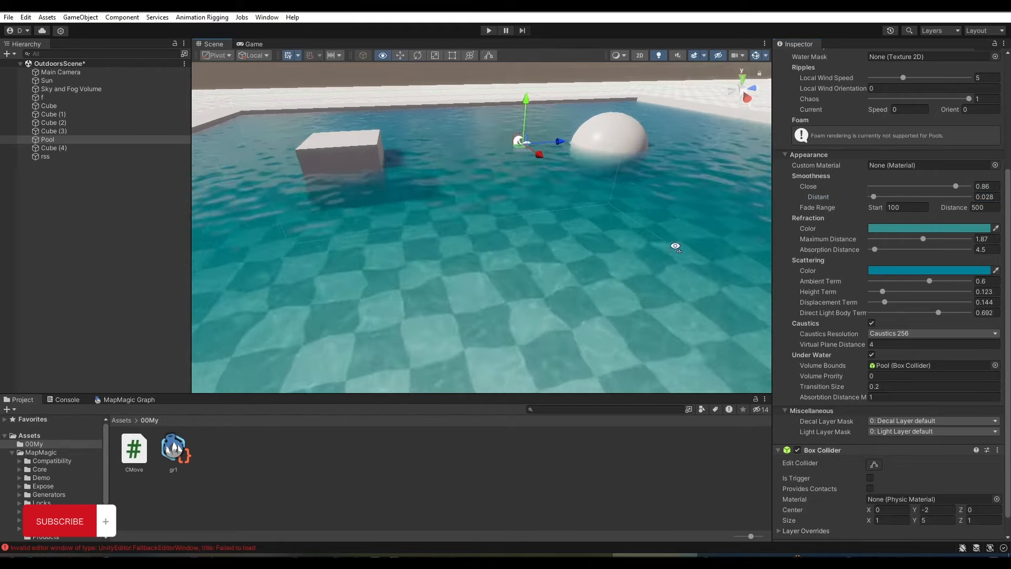